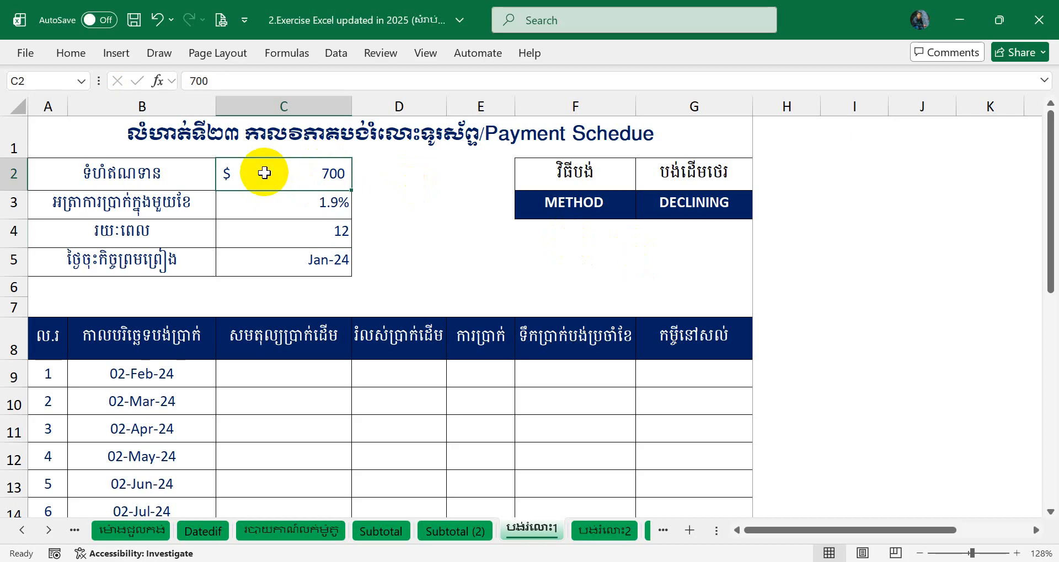
- Review the loan terms in C2:C5 and compare them with the payment dates in B9:B20
click(257, 200)
click(256, 231)
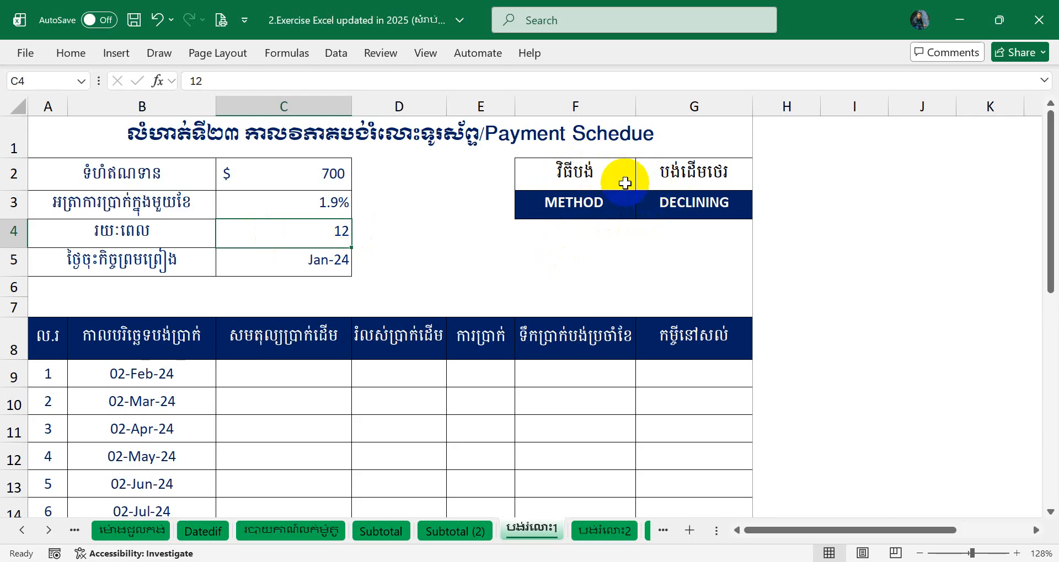
scroll(403, 393, down, 2)
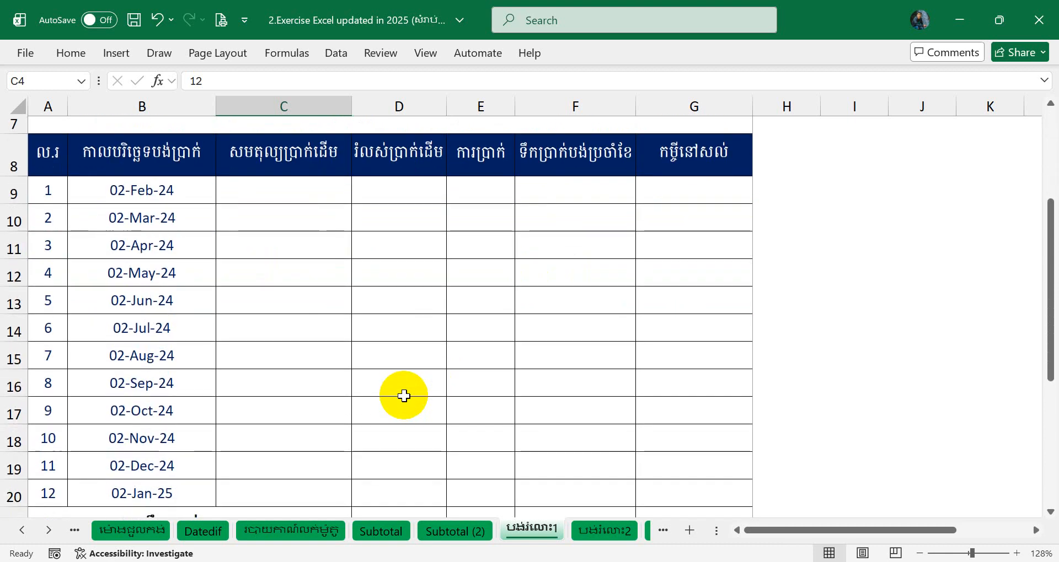
scroll(406, 395, up, 2)
click(188, 378)
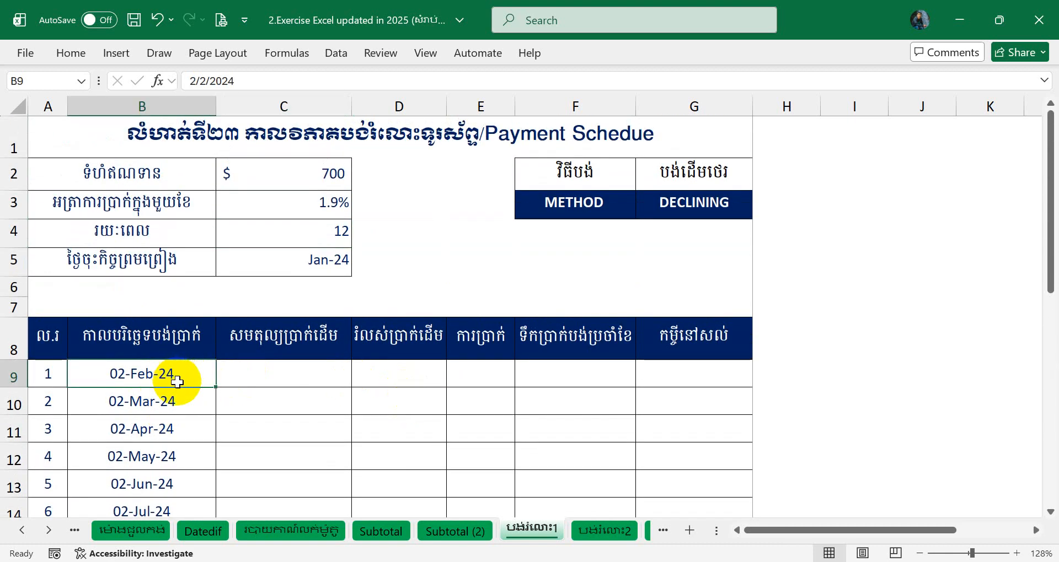
click(310, 269)
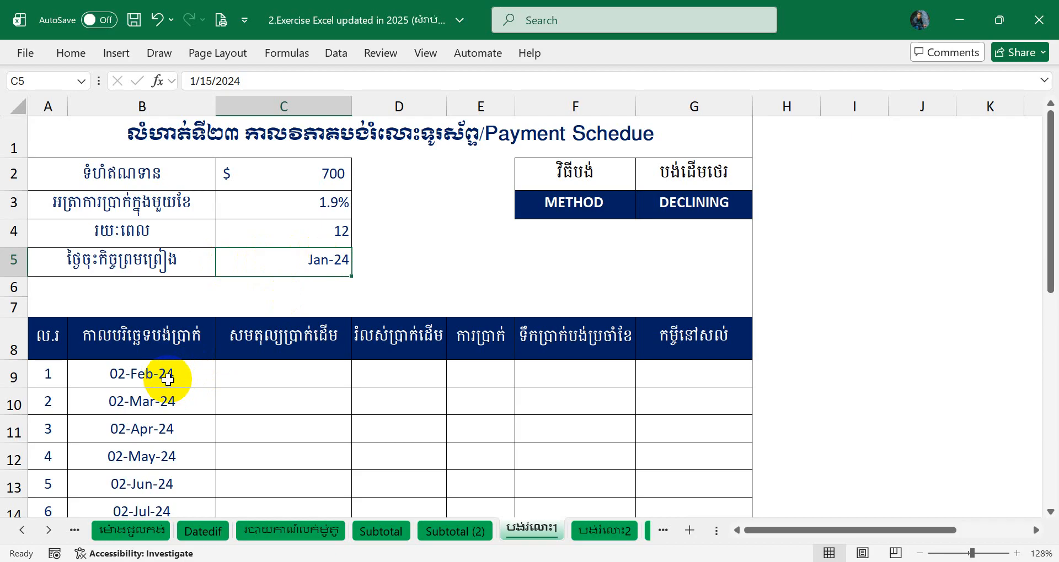
click(263, 377)
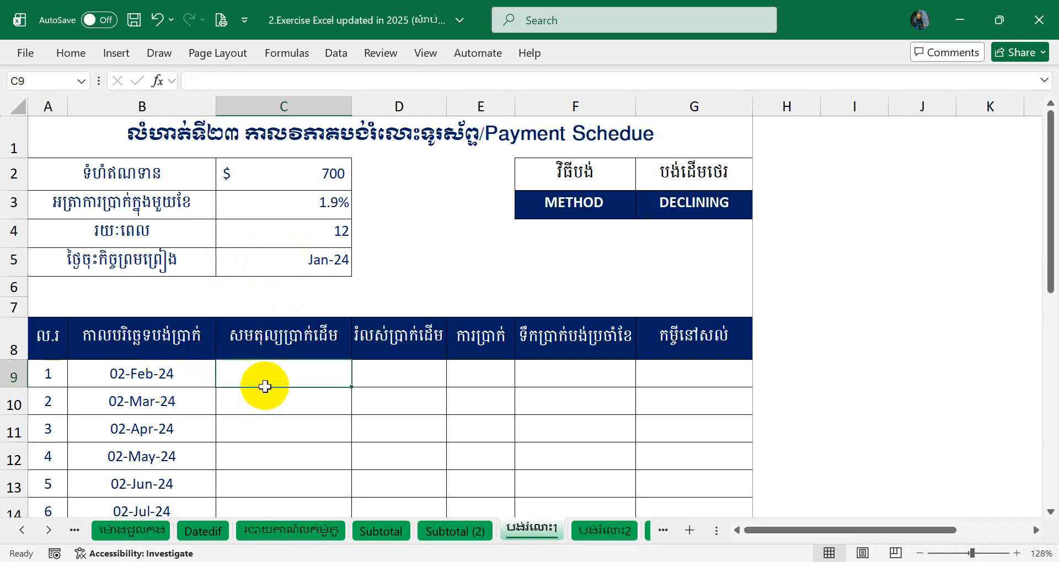
scroll(190, 287, down, 1)
drag(190, 287, 158, 428)
click(171, 253)
scroll(158, 428, up, 3)
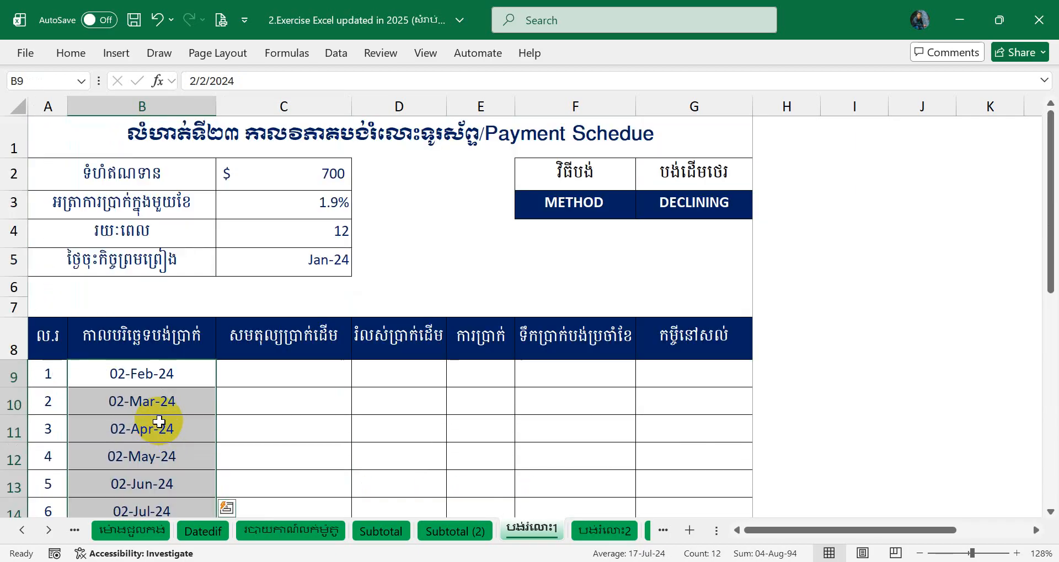
click(309, 240)
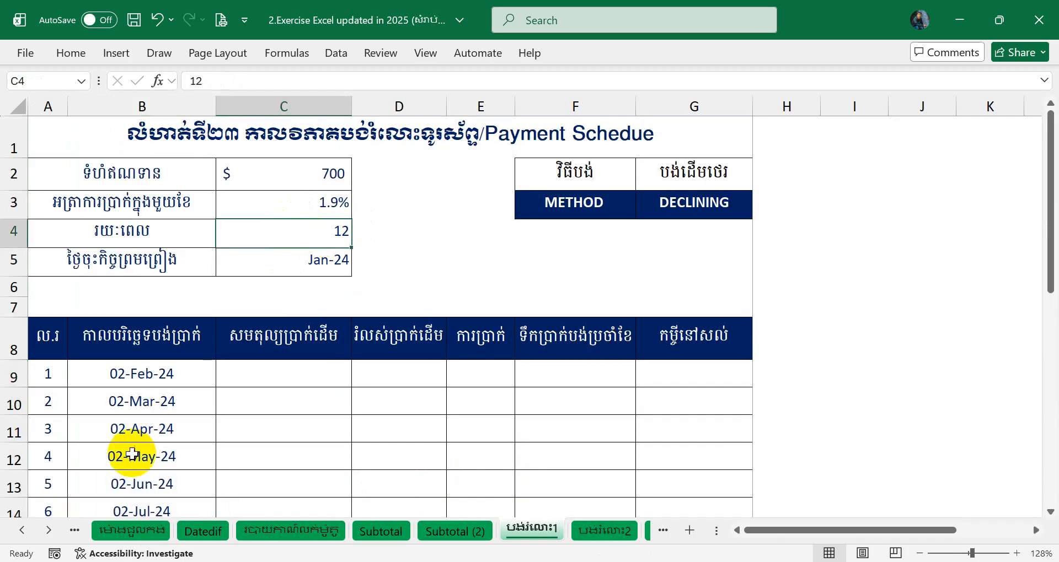
scroll(142, 456, down, 3)
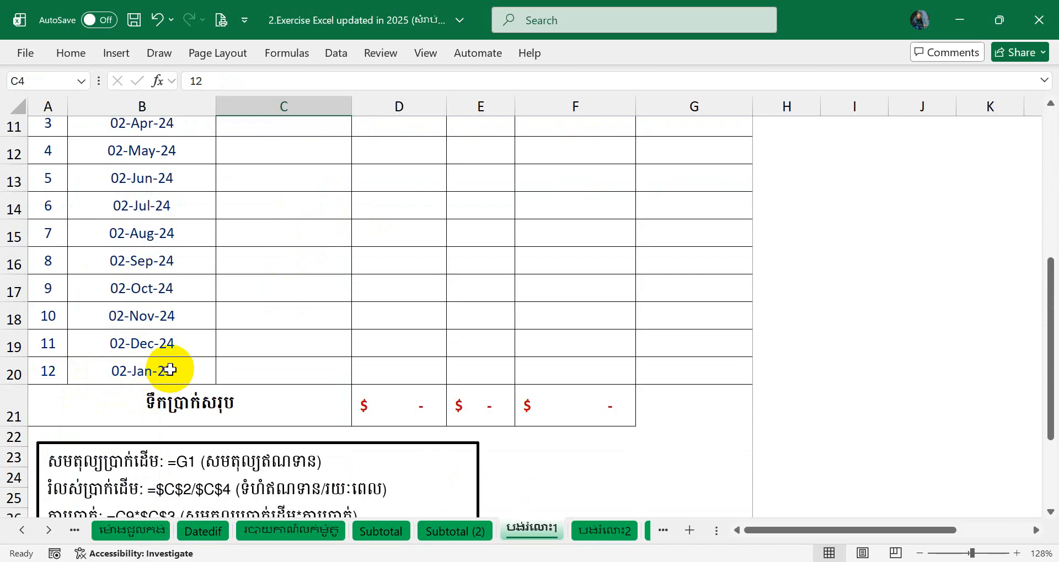
scroll(170, 370, up, 3)
- Enter 700 as the first month's opening principal balance in C9
click(267, 375)
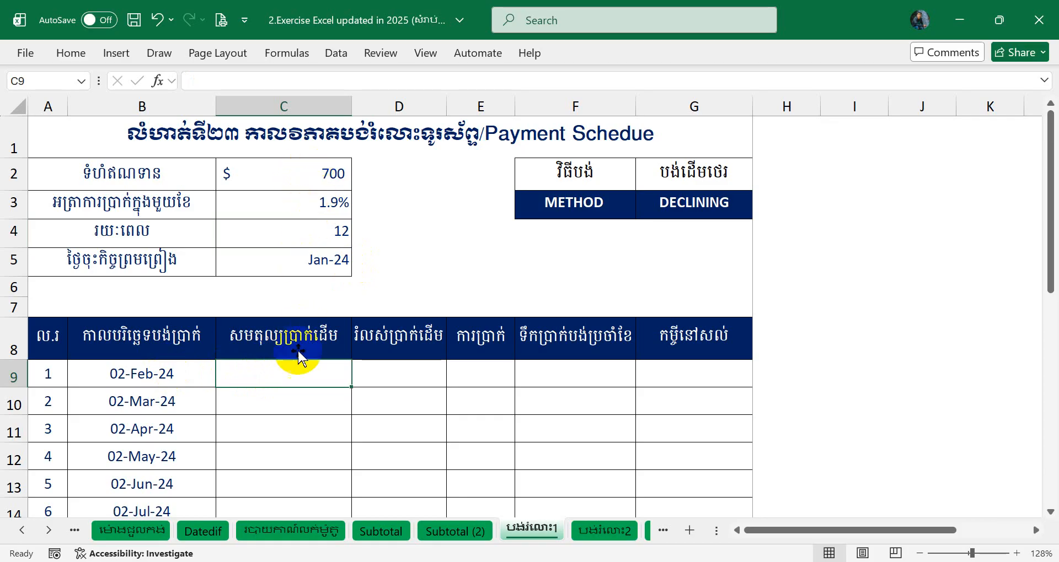
text(7)
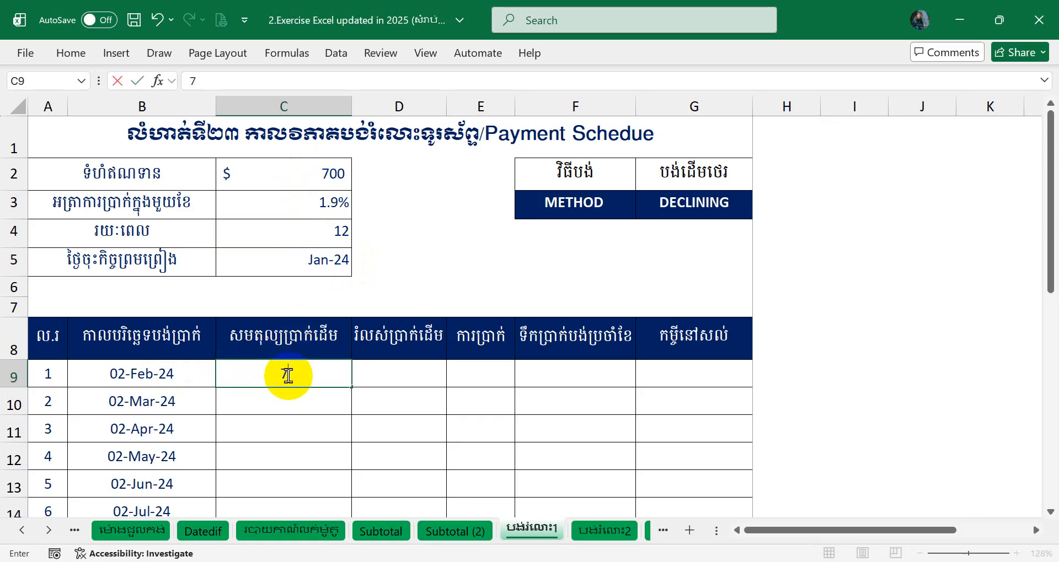
text(00)
- Calculate the first month's principal repayment in D9 with =700/12
click(396, 380)
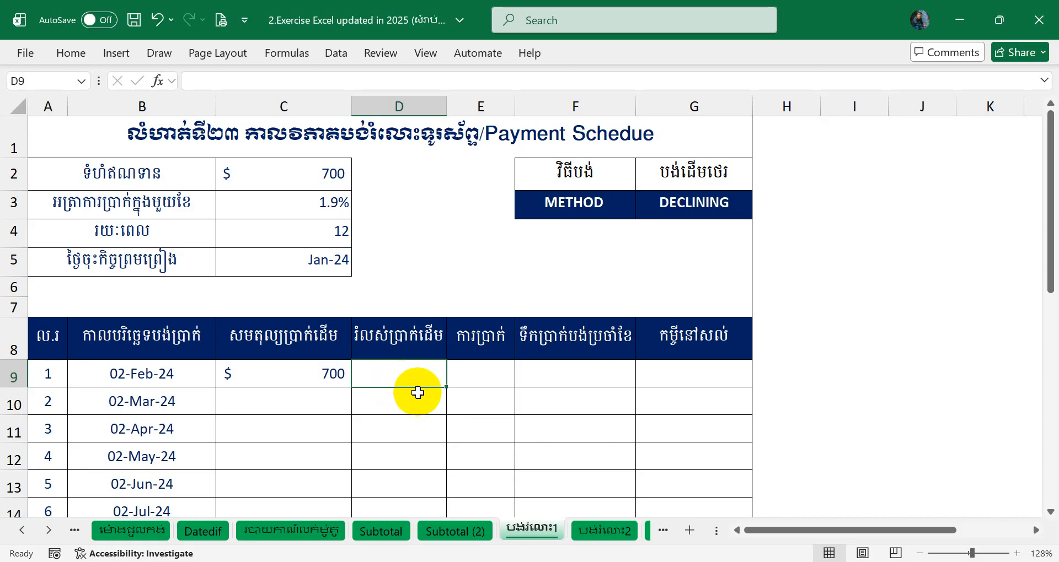
text(=70)
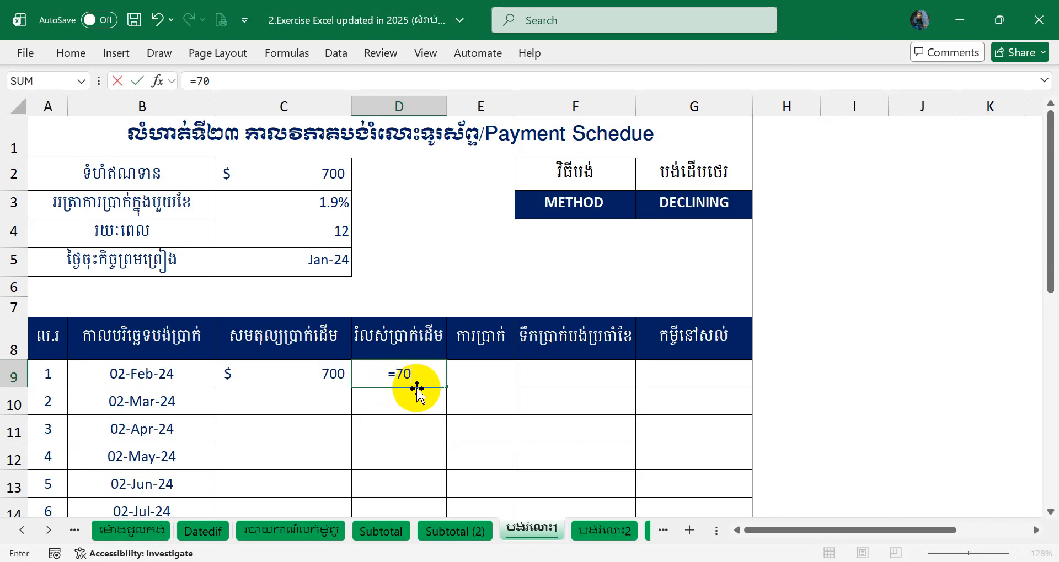
text(0/12)
key(Return)
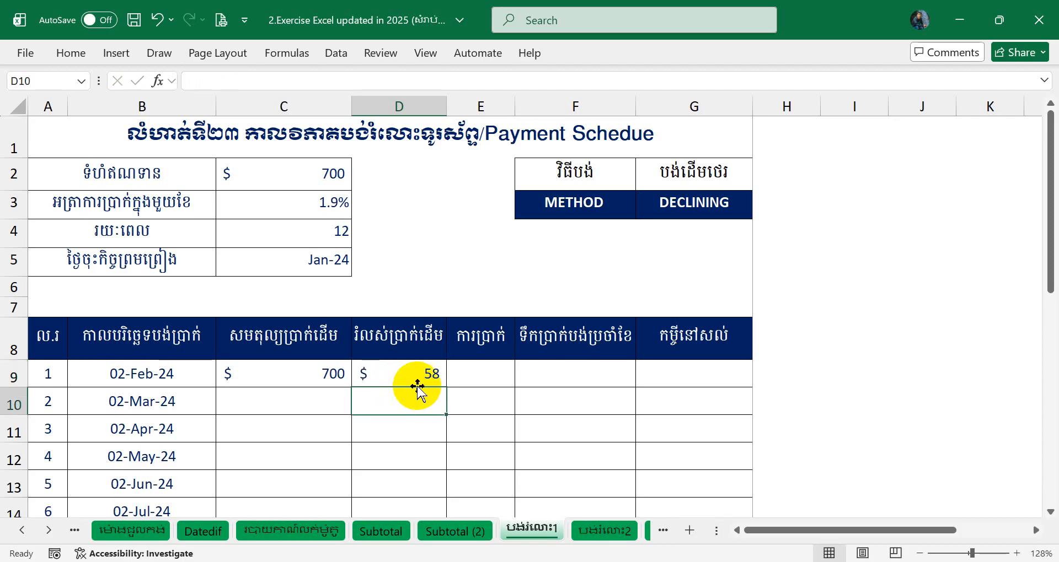
- Calculate the principal repayment in D9 with absolute references to loan amount and term, =$C$2/$C$4
click(414, 374)
text(=)
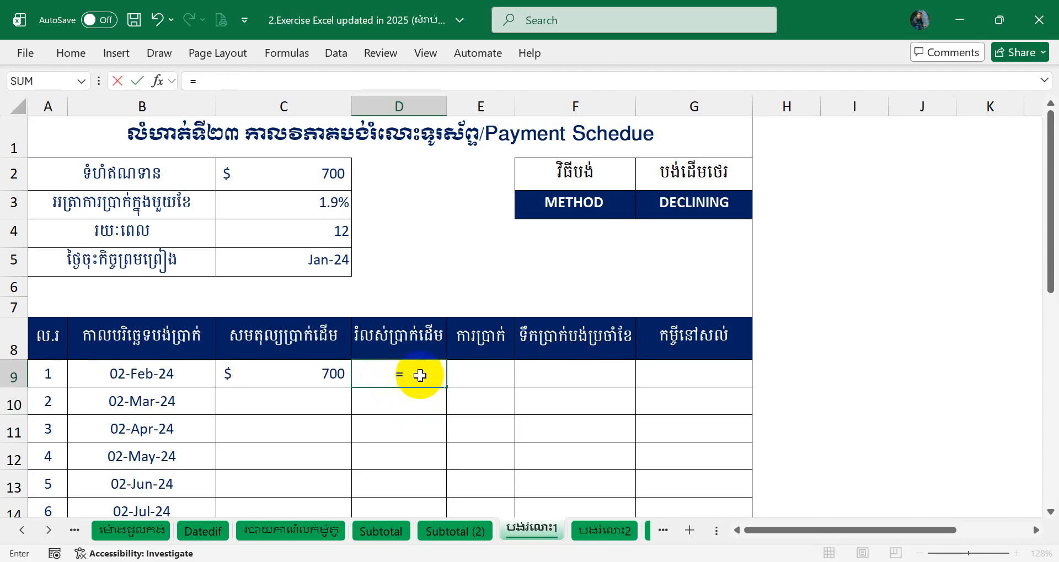
click(283, 177)
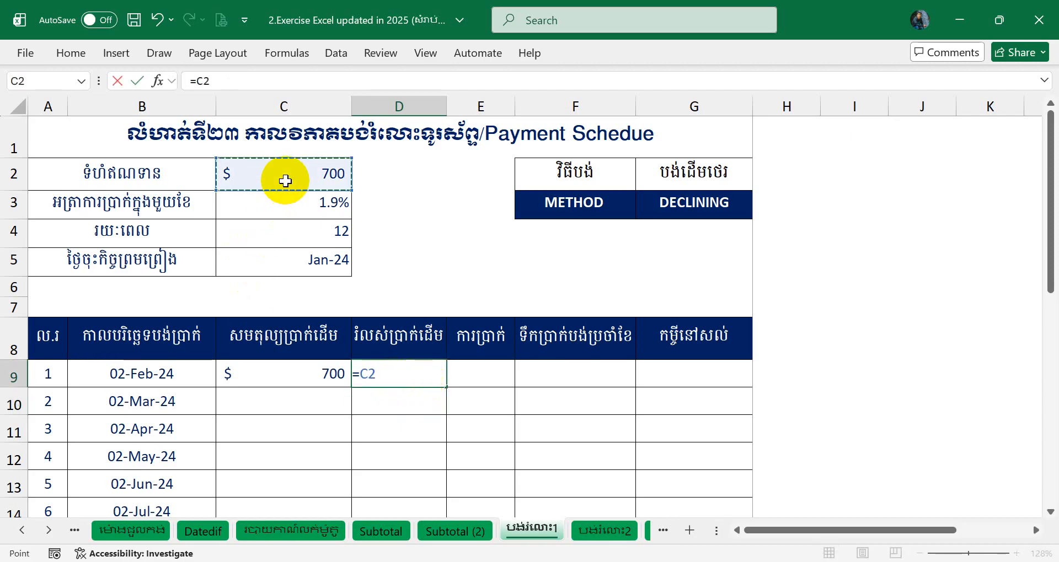
key(F4)
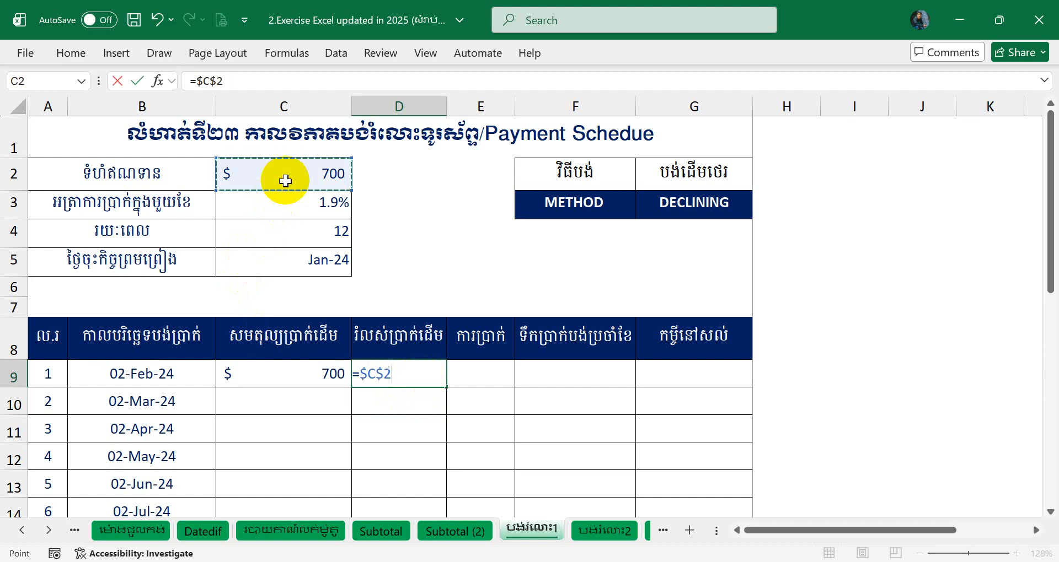
text(/)
click(287, 233)
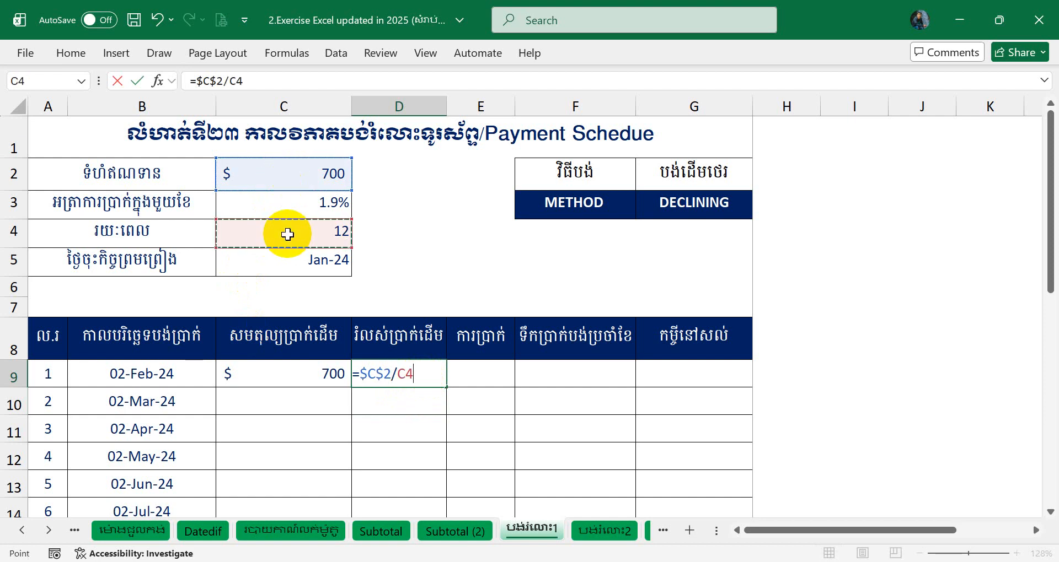
key(F4)
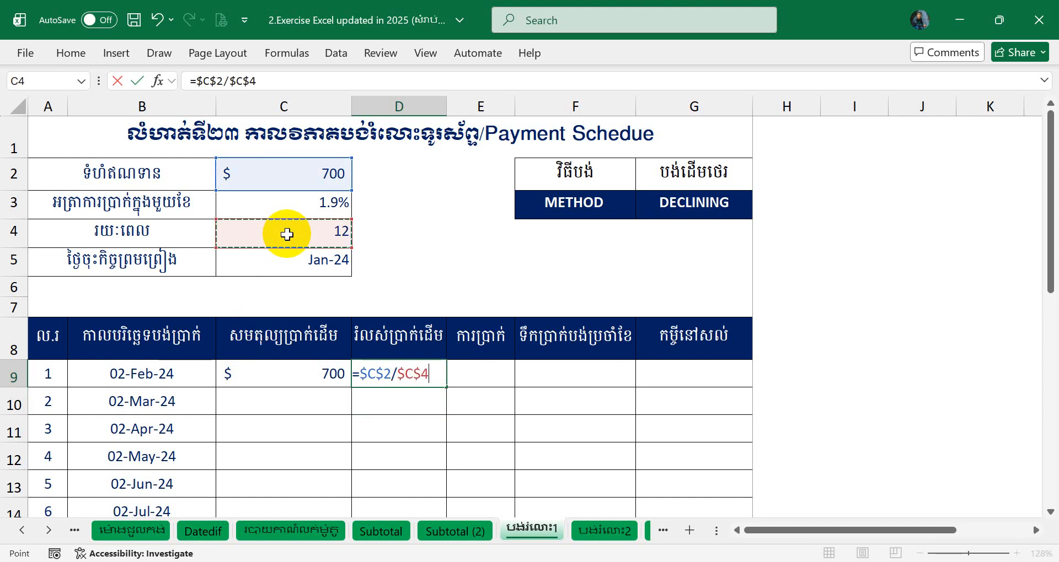
key(Return)
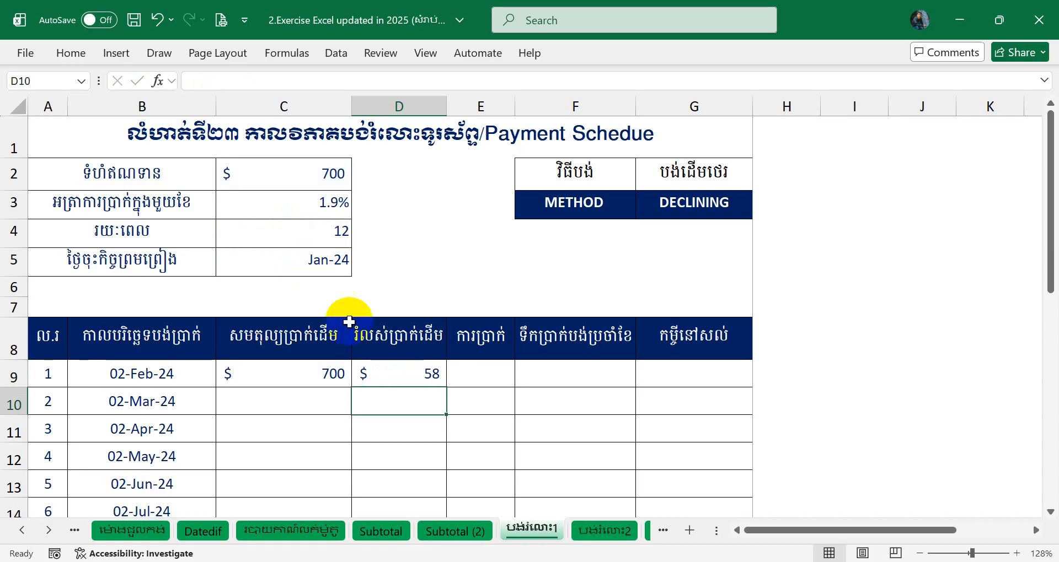
- Copy the principal repayment formula from D9 down through D20 for all twelve months
click(374, 366)
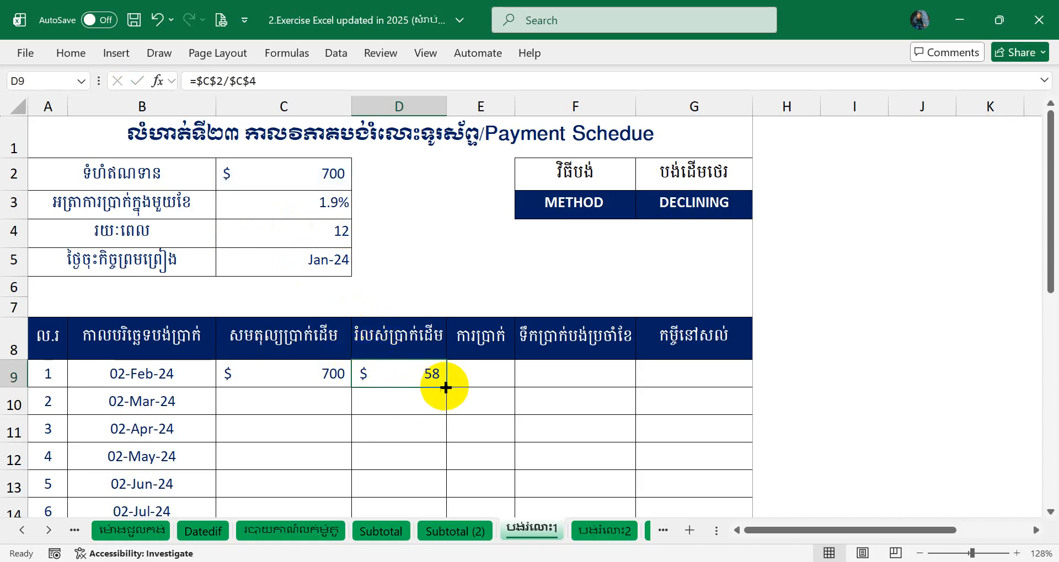
drag(446, 390, 423, 438)
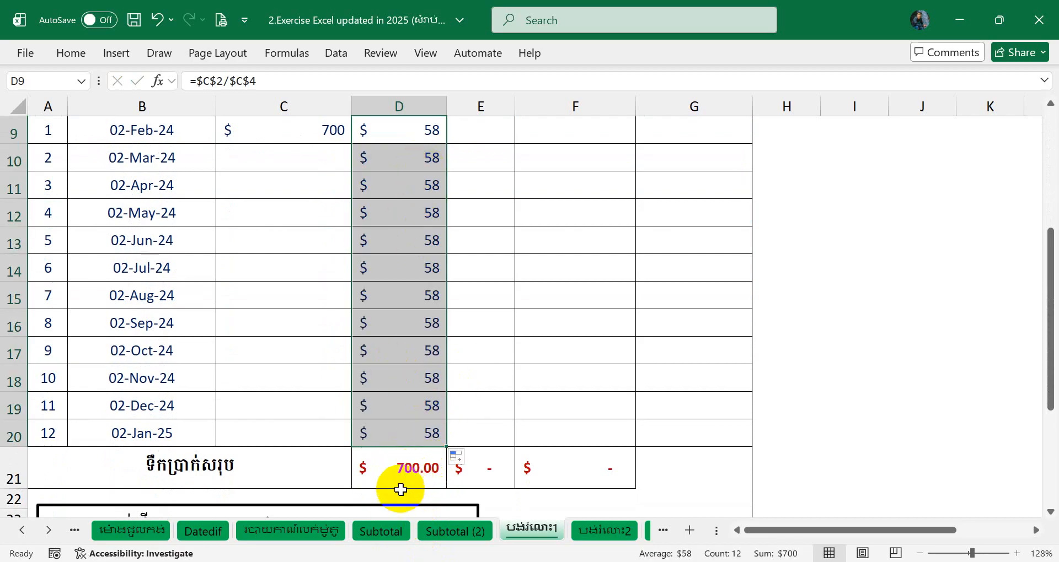
scroll(403, 479, up, 2)
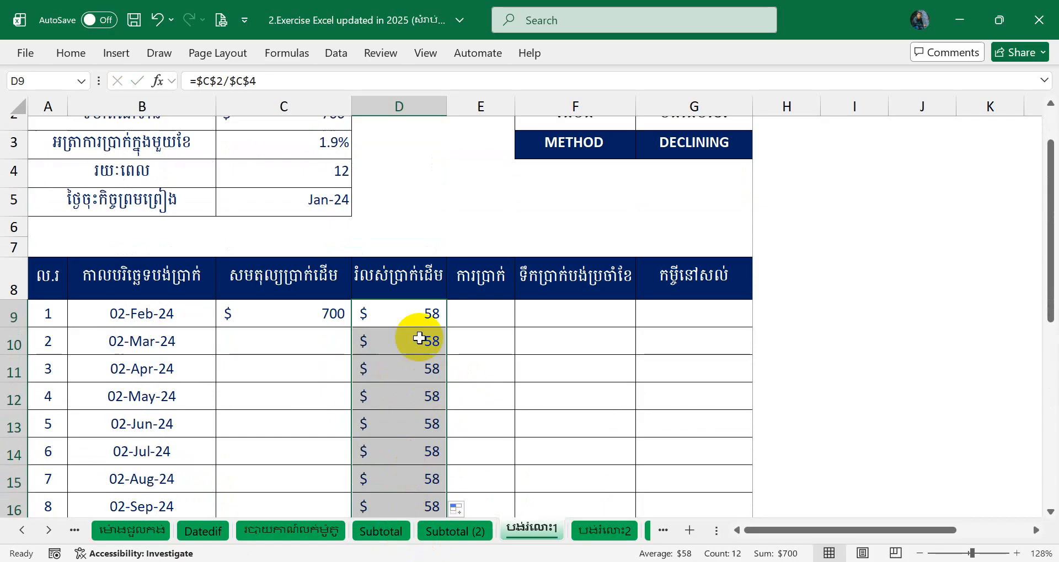
scroll(417, 333, up, 1)
click(401, 381)
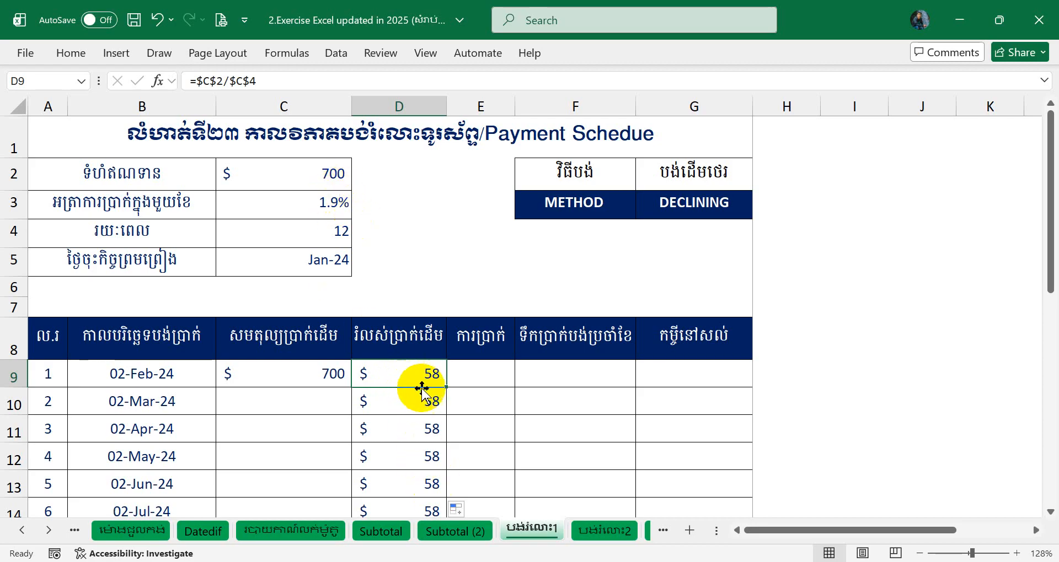
- Calculate the first month's interest in E9 with the formula =C9*1.9%
click(482, 383)
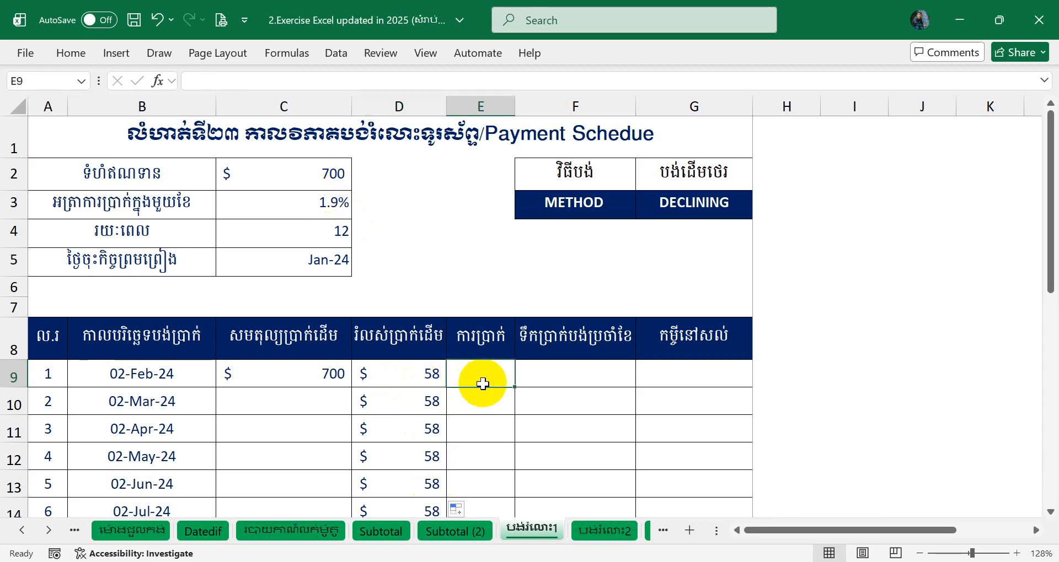
text(=)
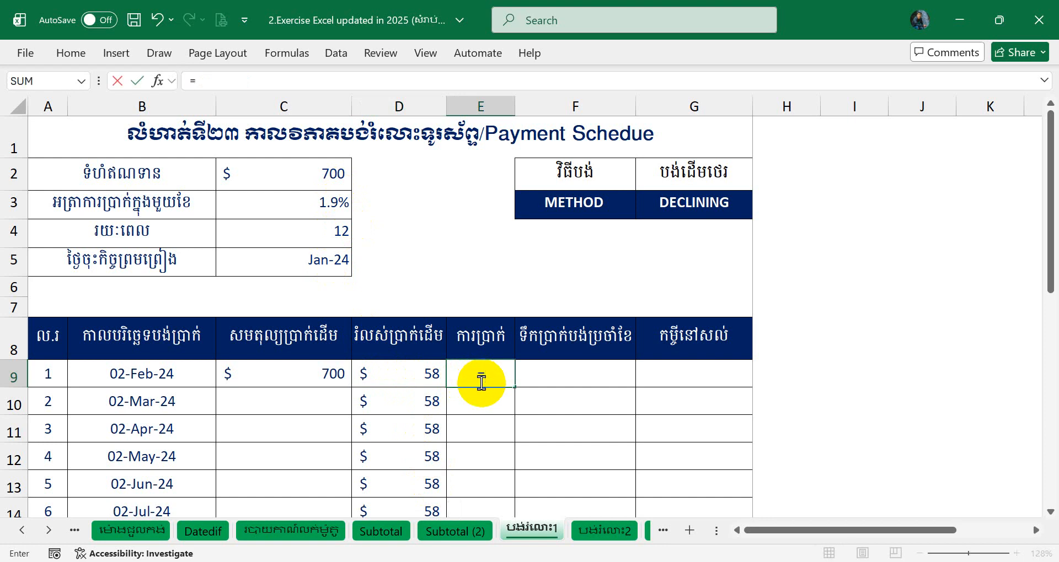
click(309, 370)
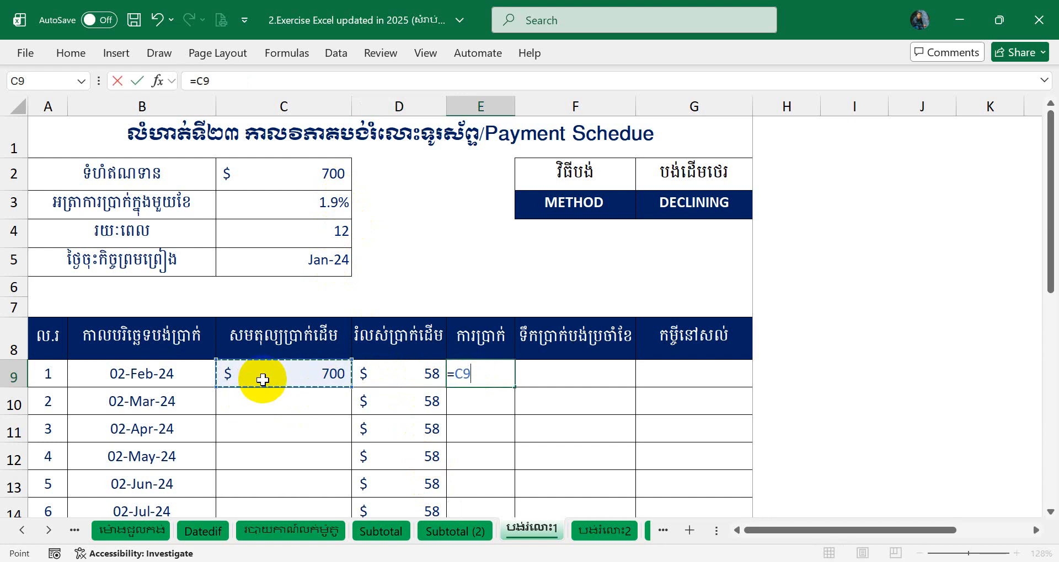
text(*)
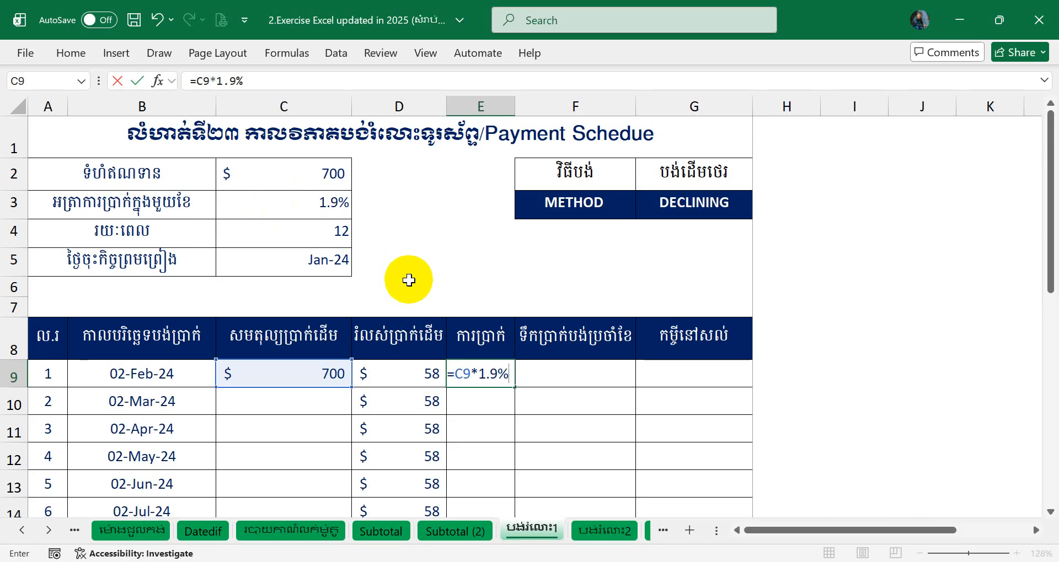
key(Return)
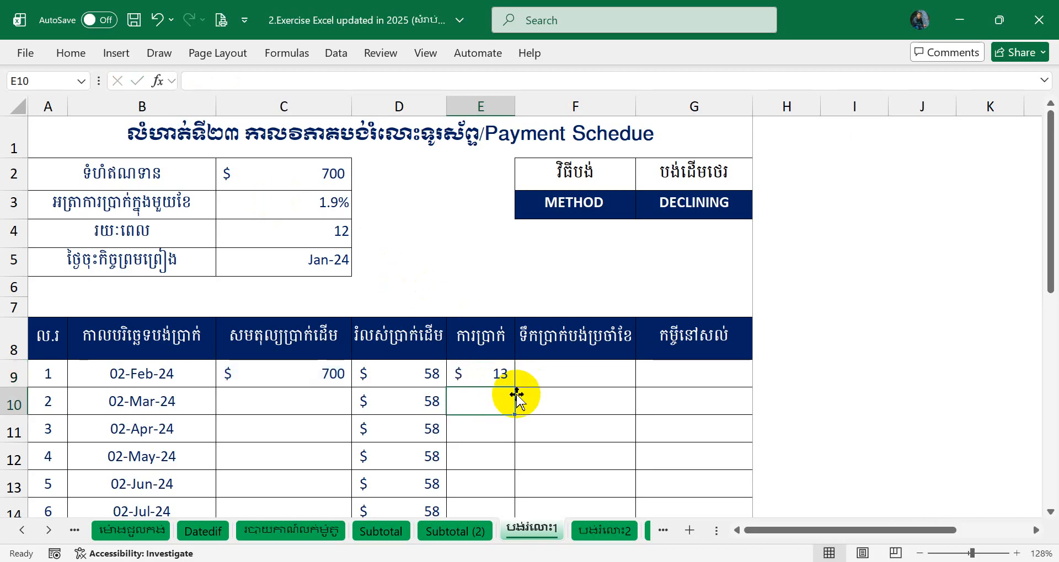
- Replace the typed rate in E9's interest formula with an absolute reference to the rate cell, giving =C9*$C$3
click(480, 374)
double_click(481, 374)
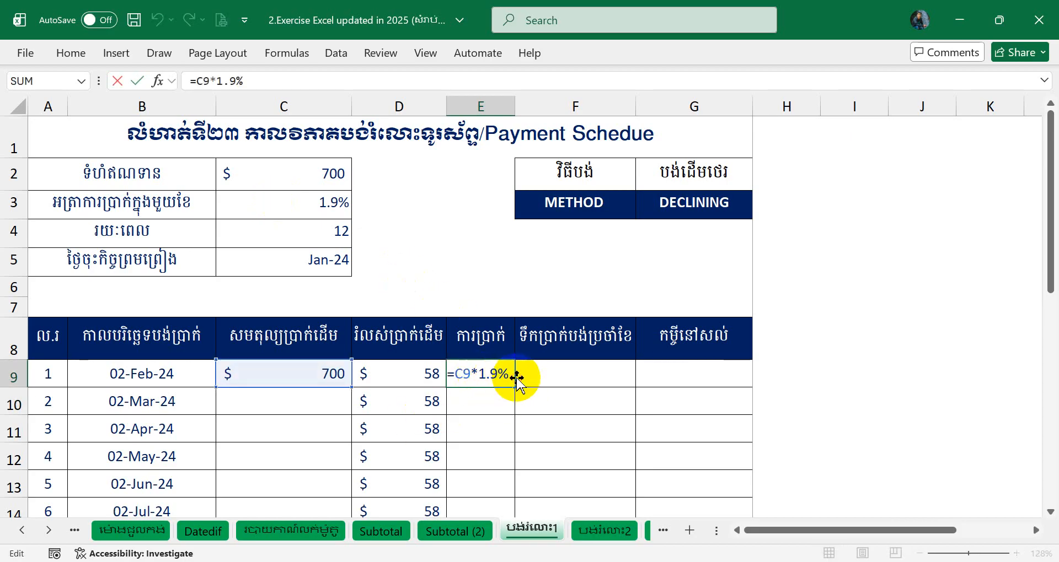
key(BackSpace)
key(BackSpace)
key(BackSpace)
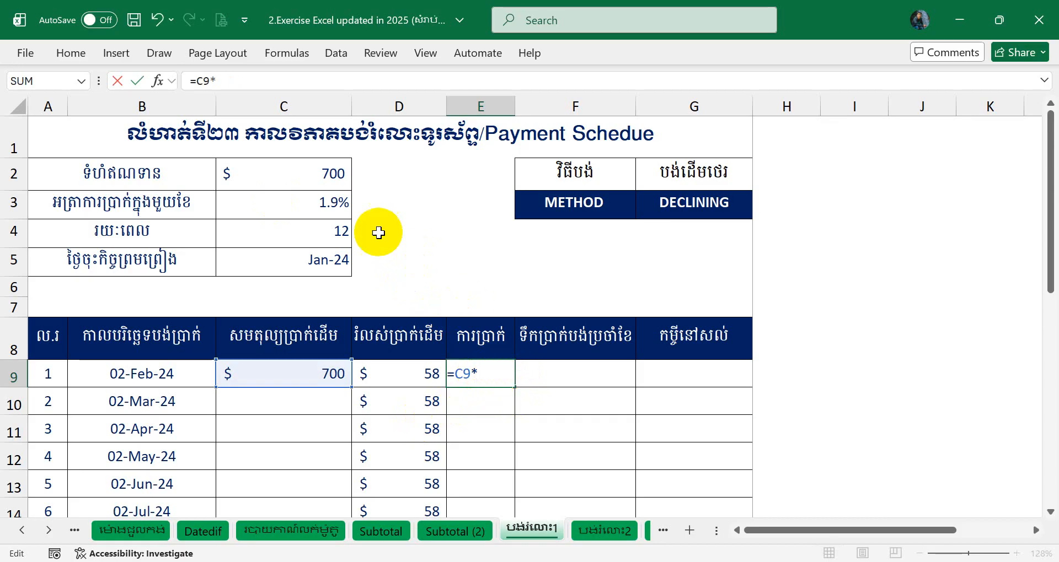
click(337, 207)
key(F4)
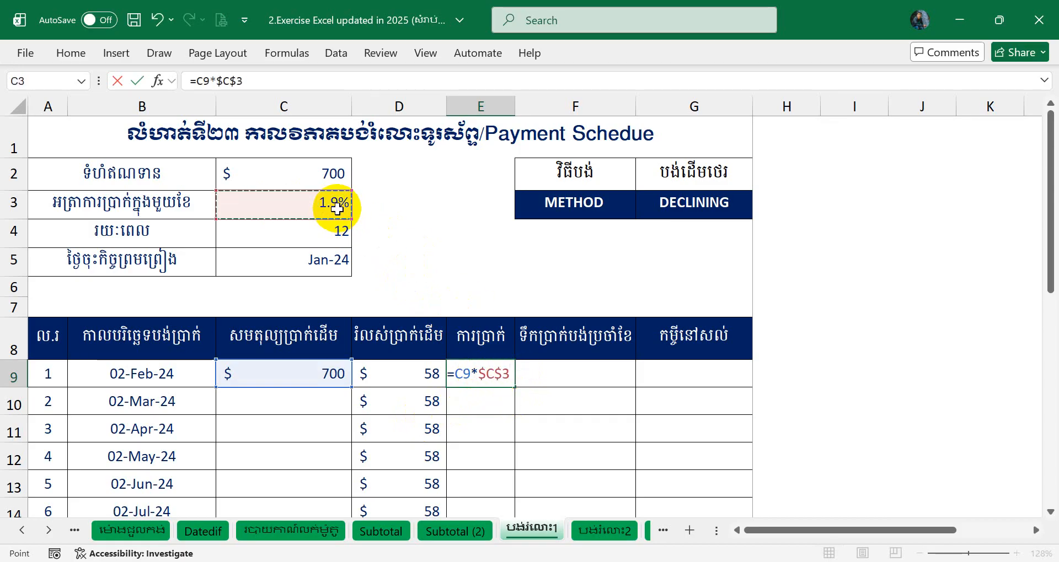
key(Return)
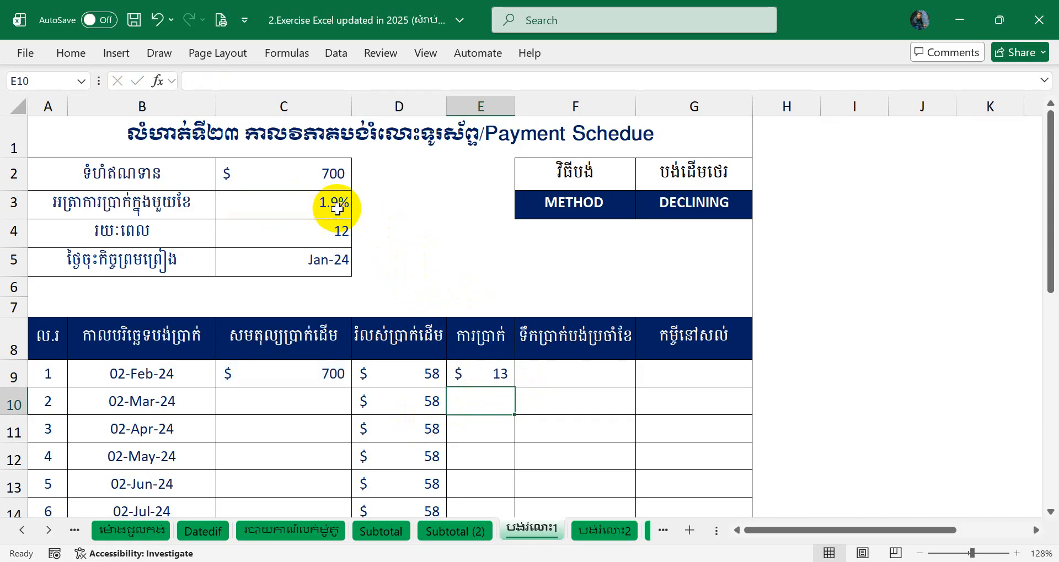
click(490, 375)
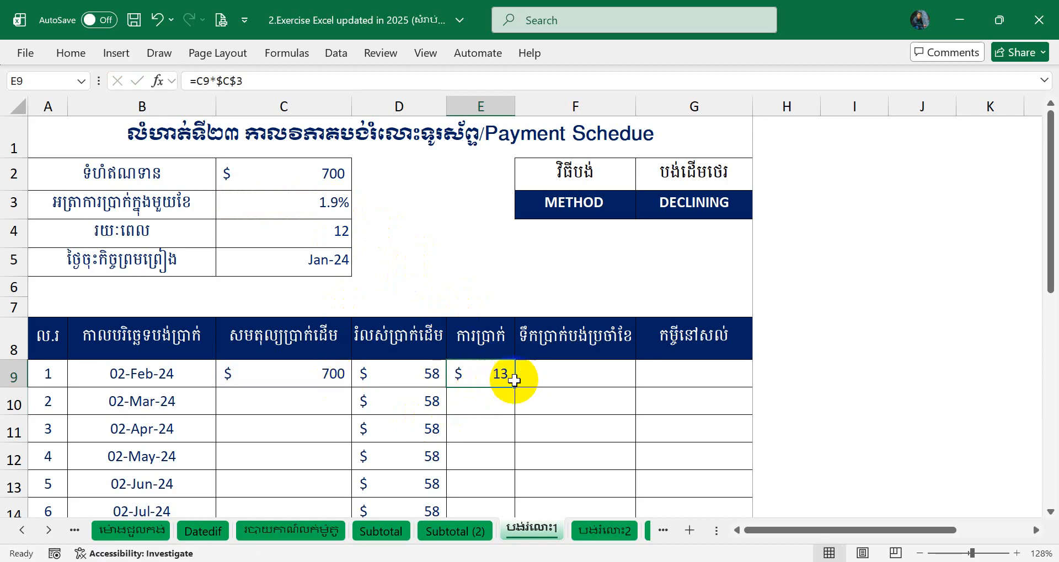
- Calculate the first month's total payment in F9 by adding principal and interest, =D9+E9
click(562, 377)
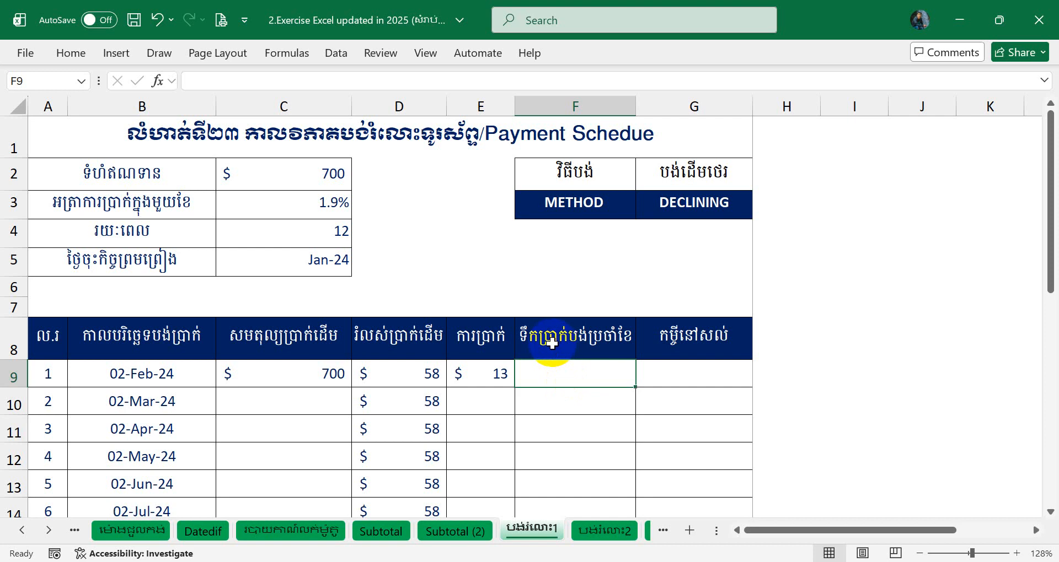
text(=)
click(414, 373)
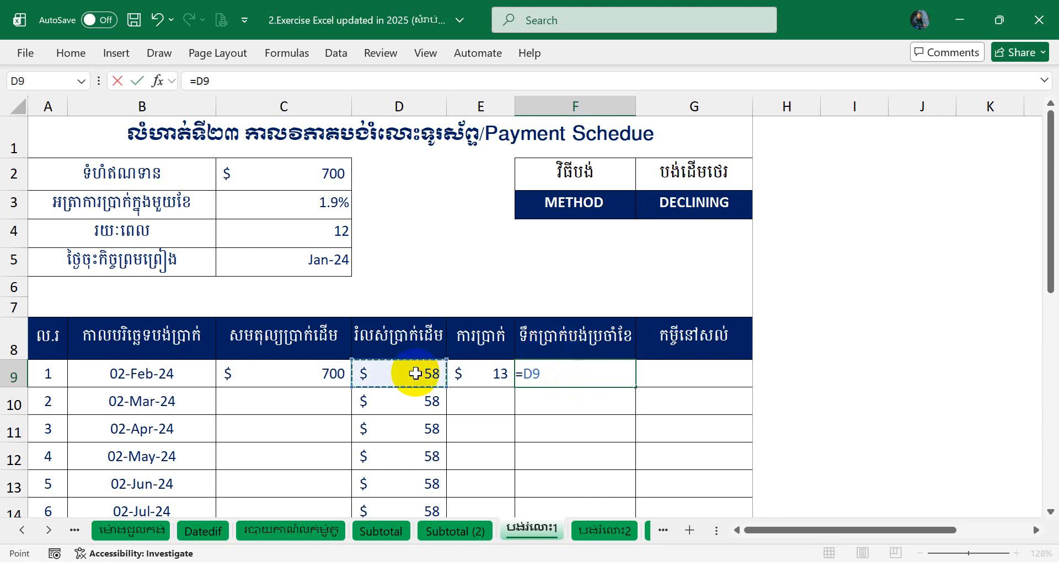
text(+)
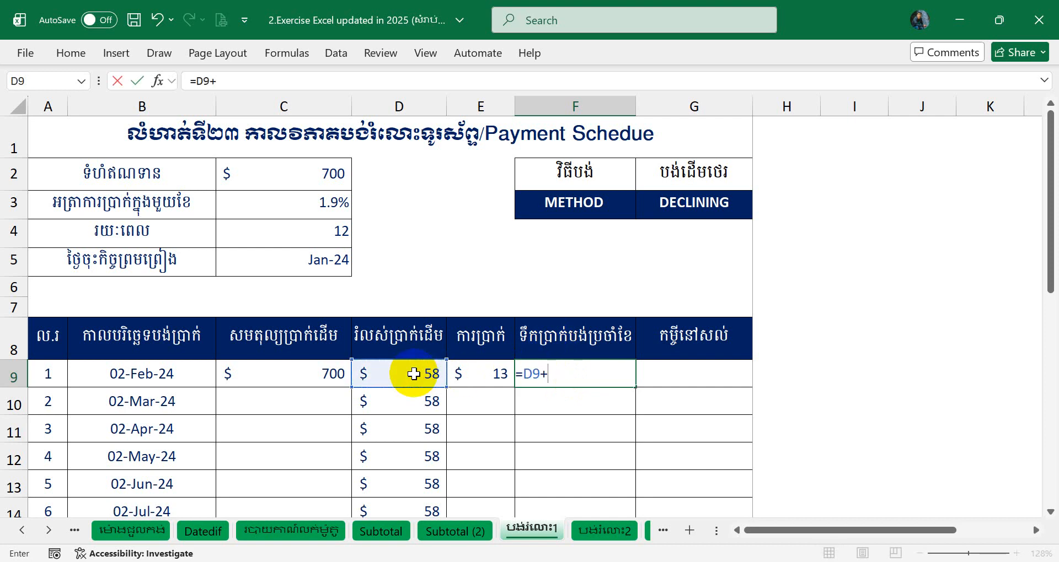
click(473, 380)
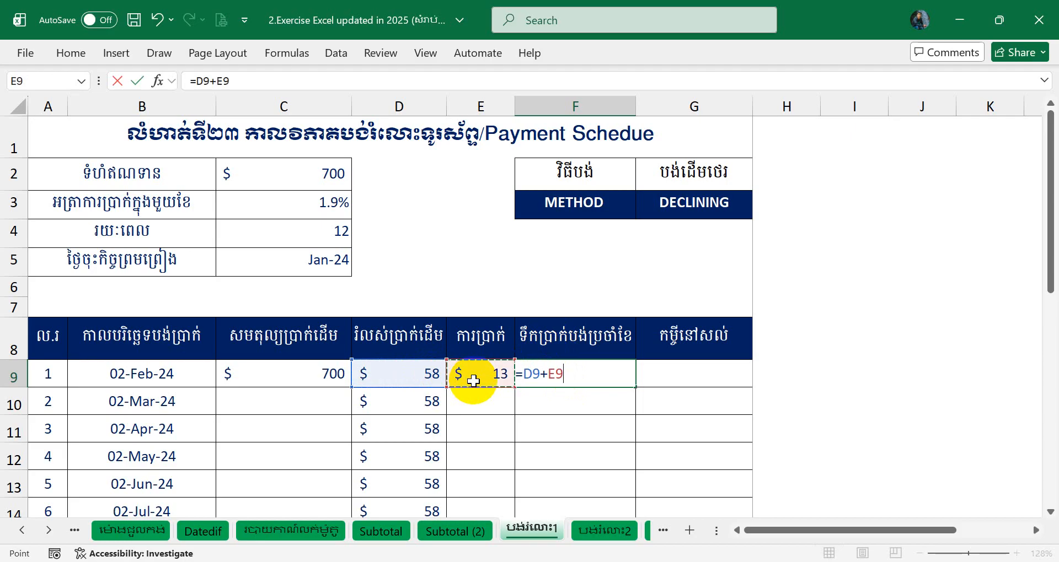
key(Return)
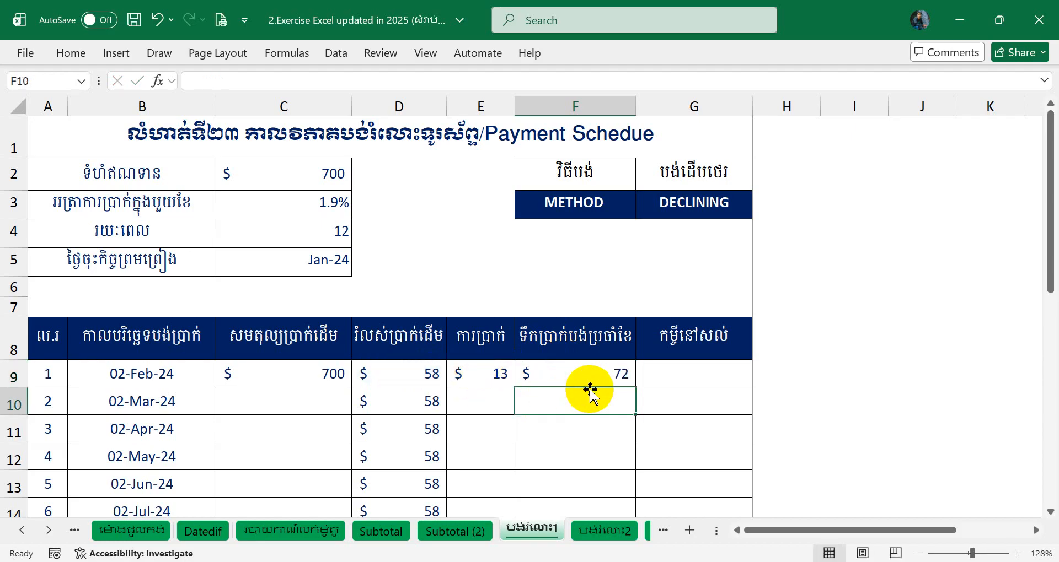
click(588, 374)
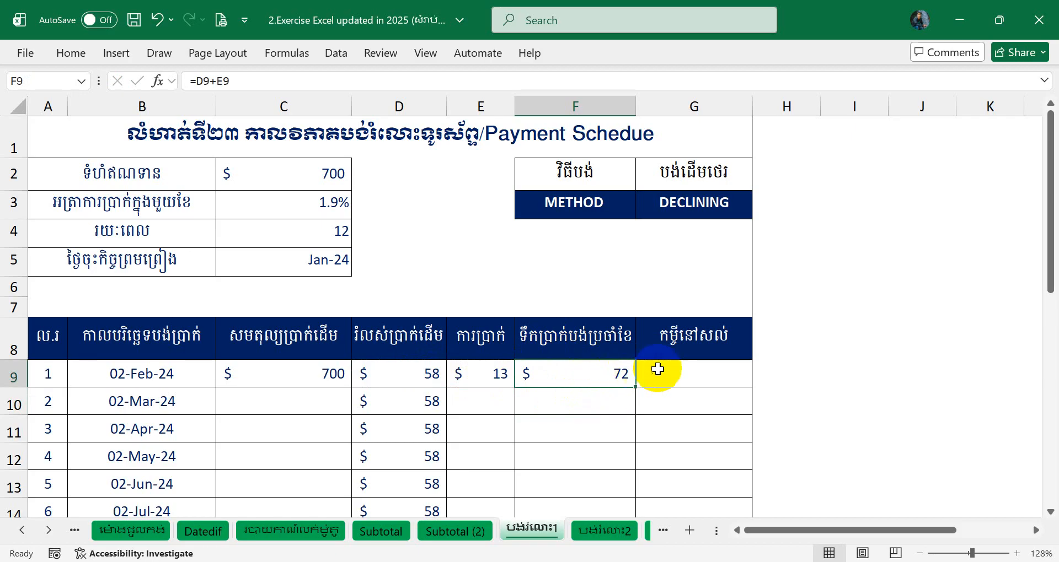
- Calculate the remaining loan balance in G9 by subtracting the principal repayment from the opening balance, =C9-D9
click(653, 371)
text(=)
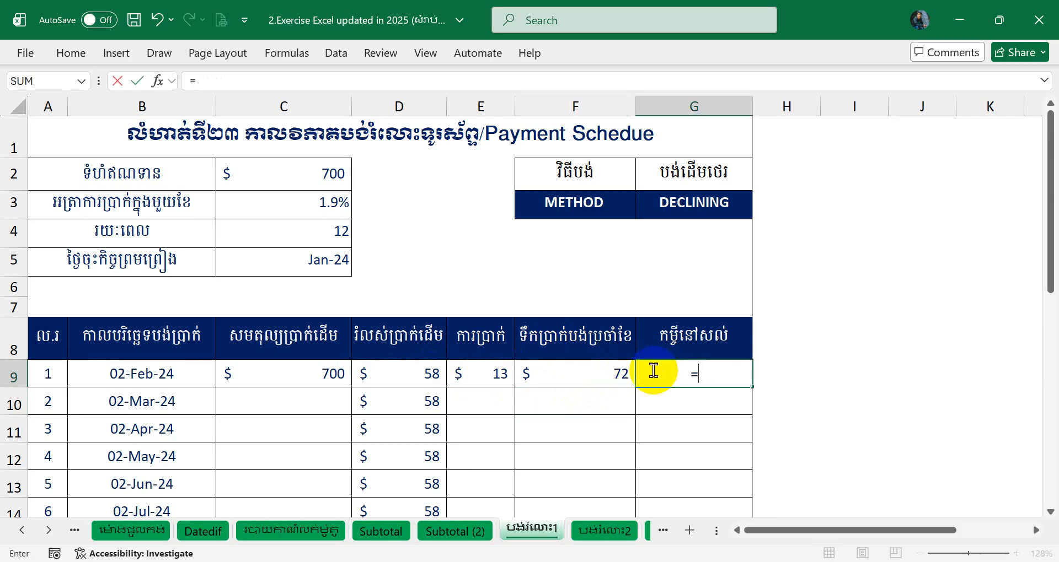
click(330, 377)
text(-)
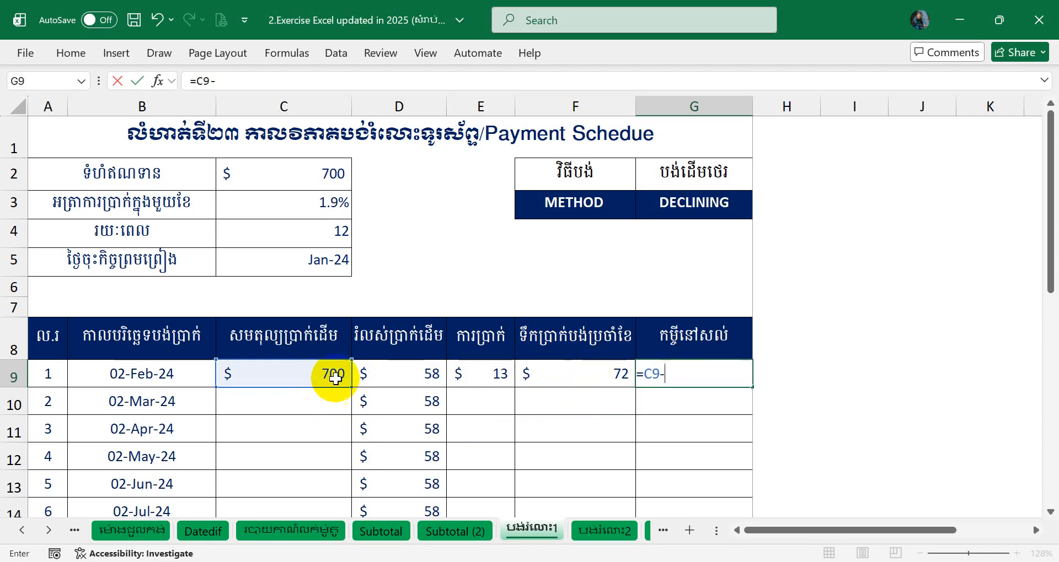
click(396, 375)
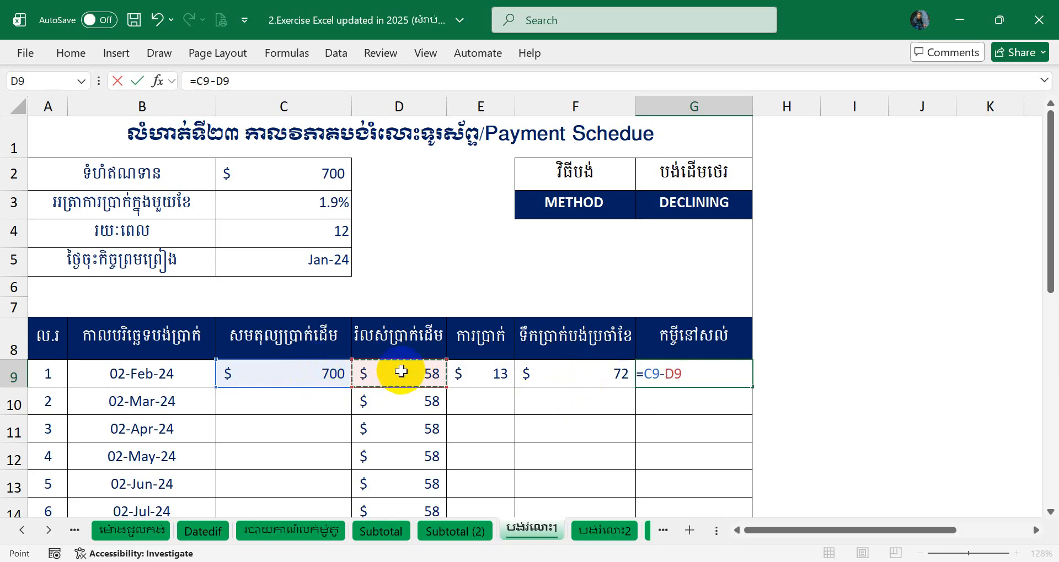
key(Return)
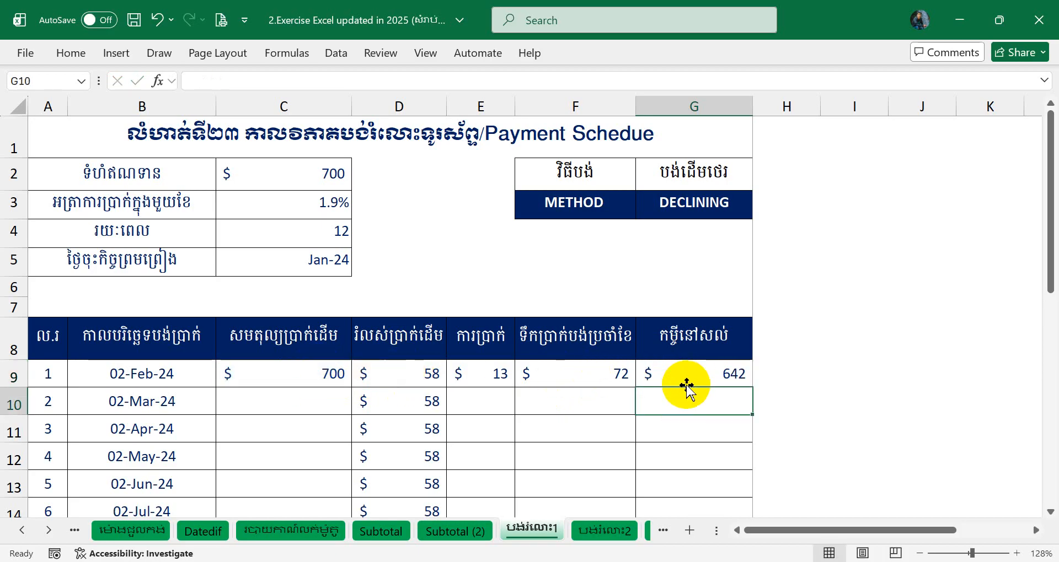
- Link the second month's opening balance in C10 to the first month's remaining balance with =G9
click(269, 405)
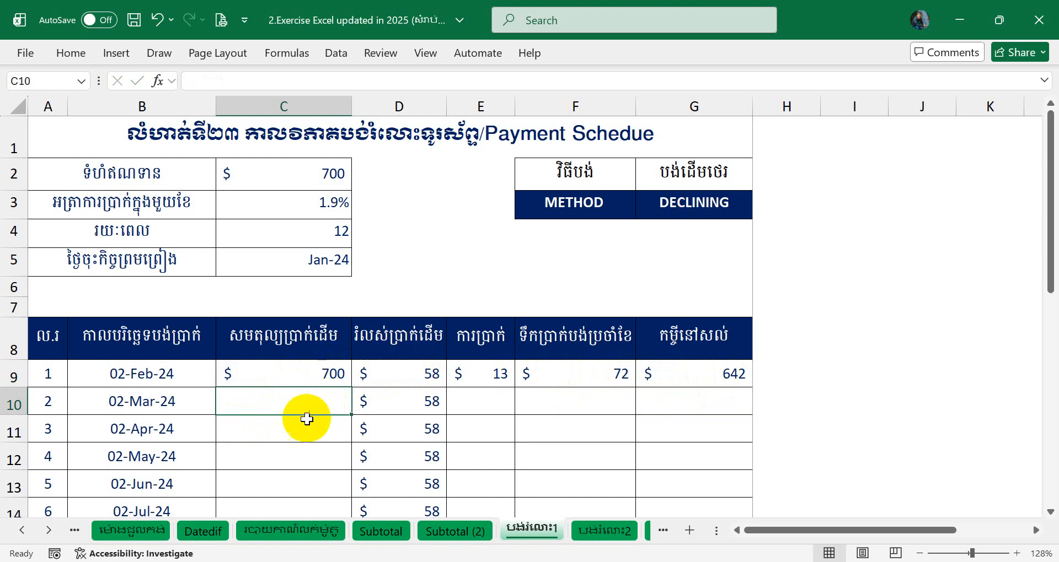
text(=)
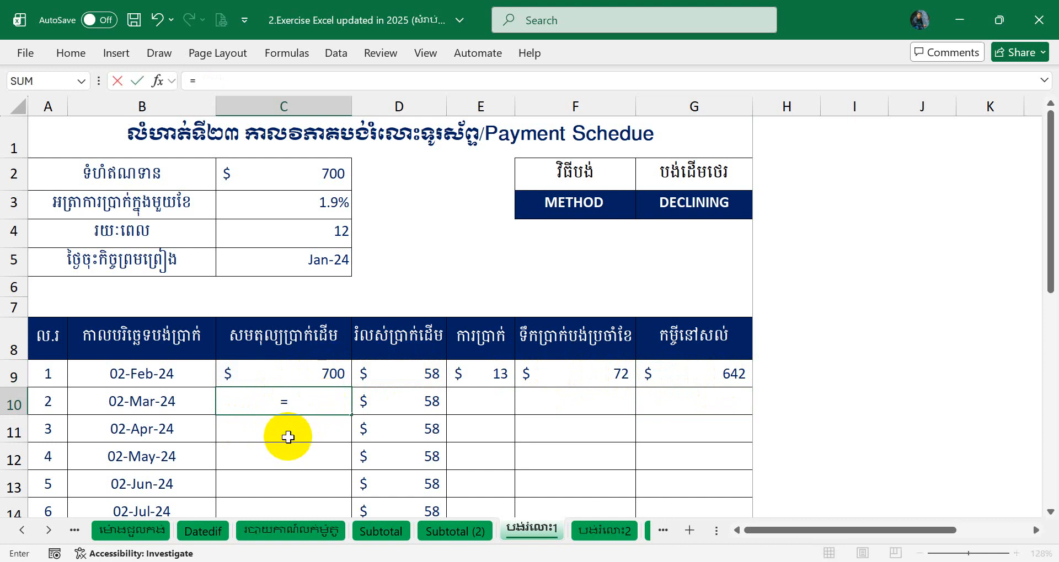
click(709, 374)
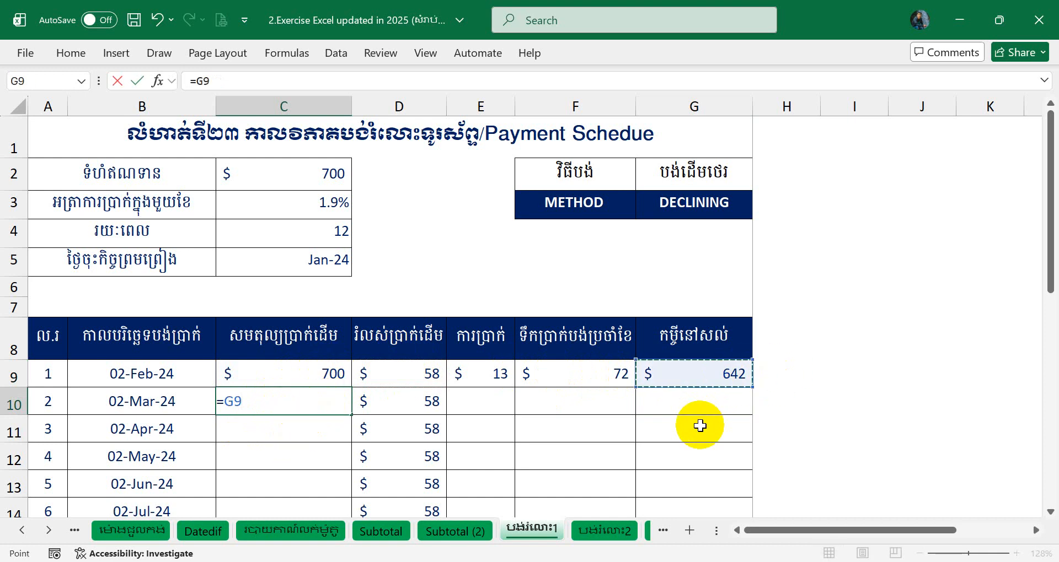
key(Return)
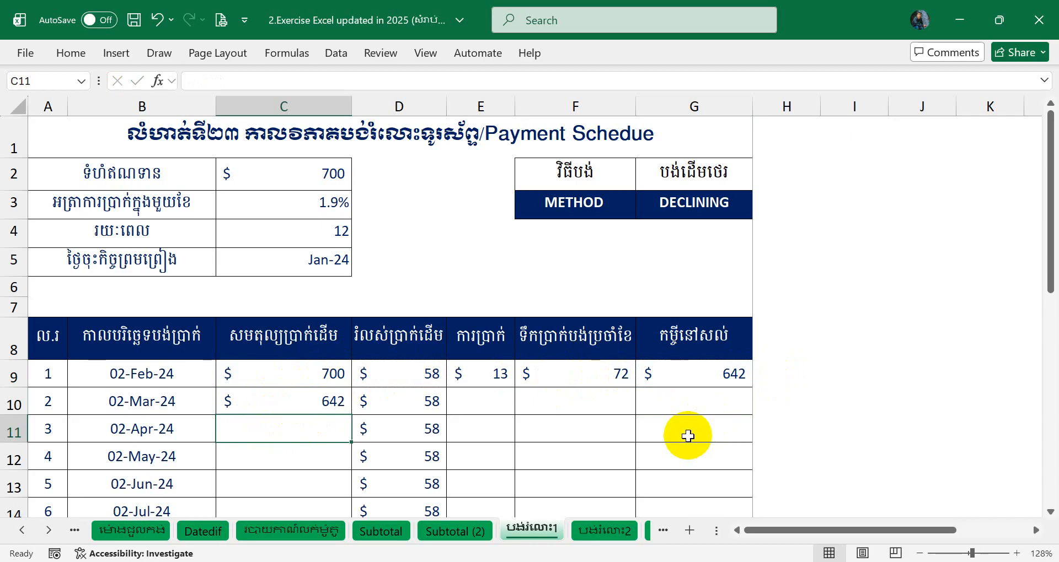
- Copy the interest formula from E9 down to E10 for the second month
click(475, 406)
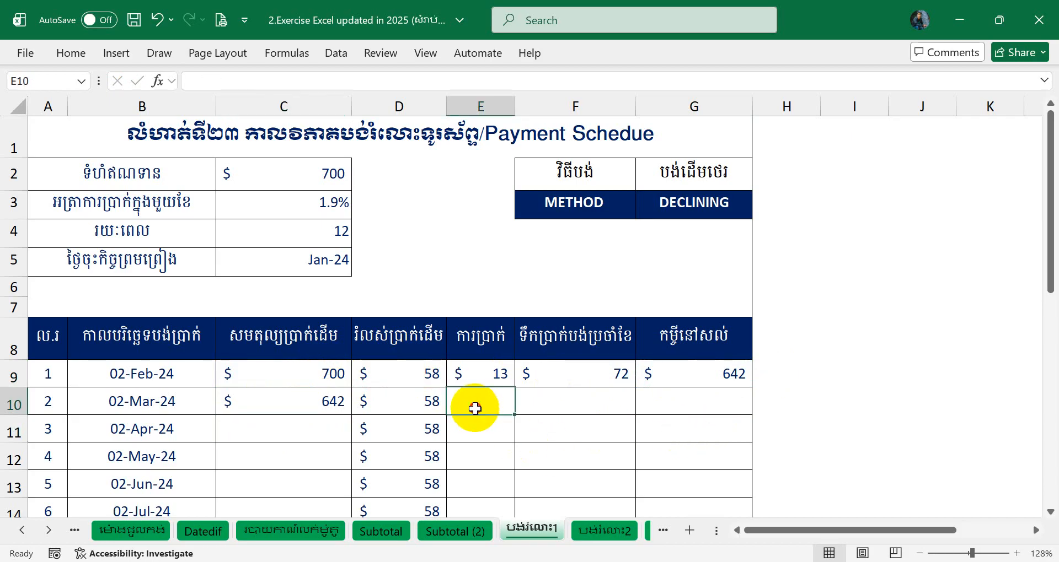
click(502, 375)
drag(513, 387, 508, 408)
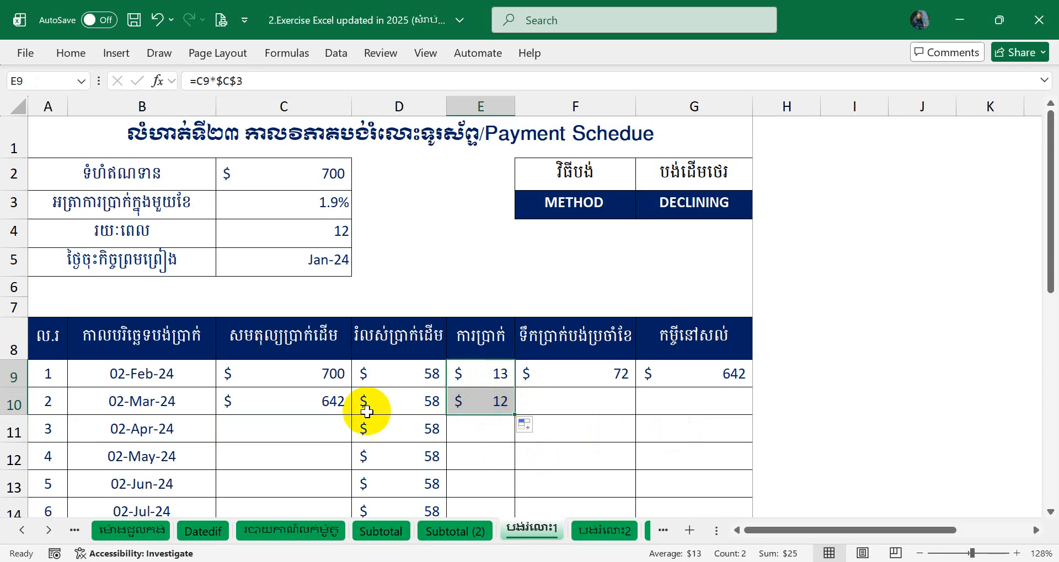
click(319, 408)
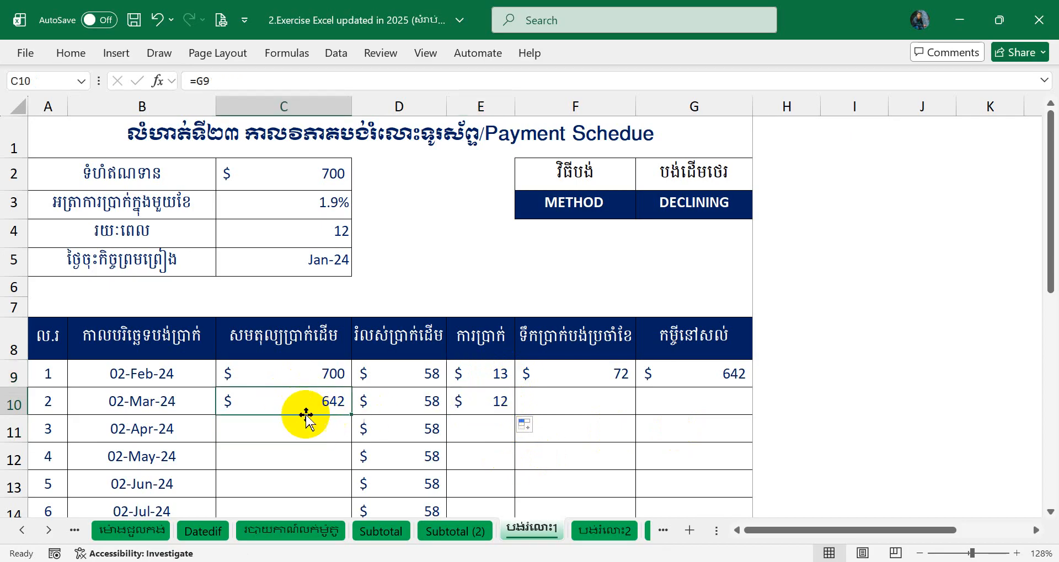
- Copy the monthly payment formula in F9 and the remaining balance formula in G9 down to row 10
click(591, 373)
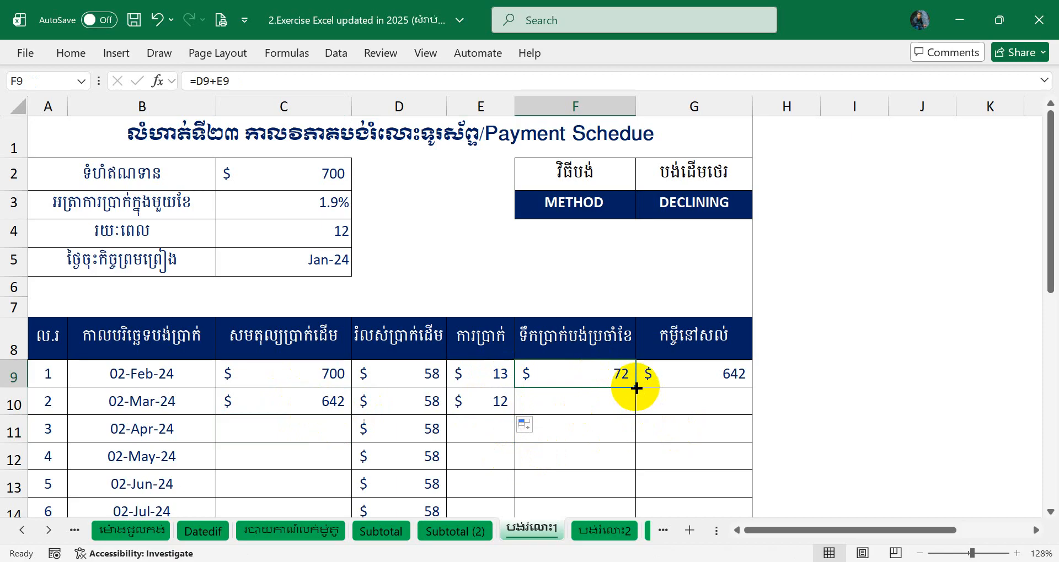
drag(634, 389, 633, 422)
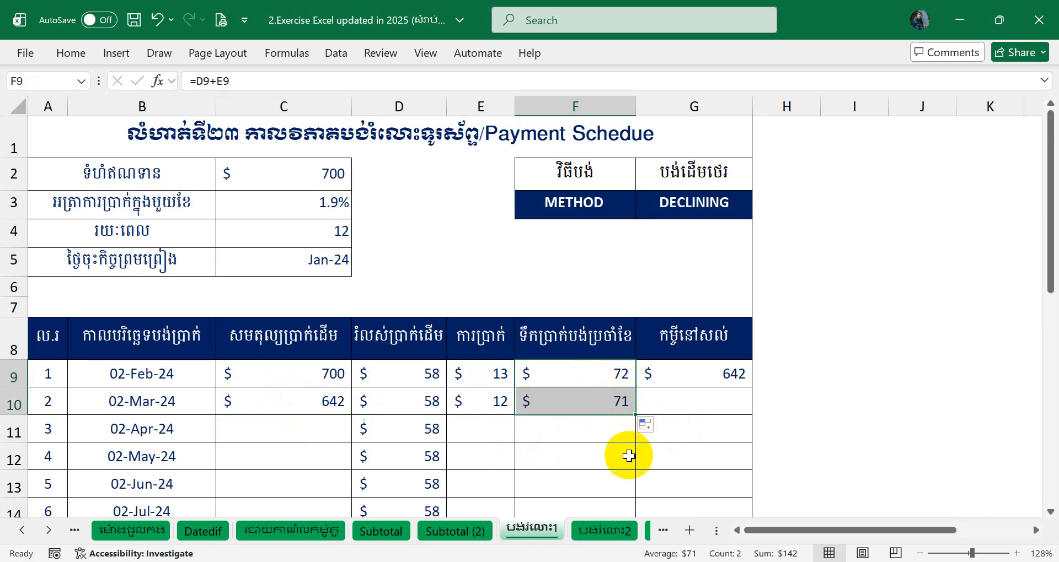
click(702, 373)
drag(750, 386, 748, 420)
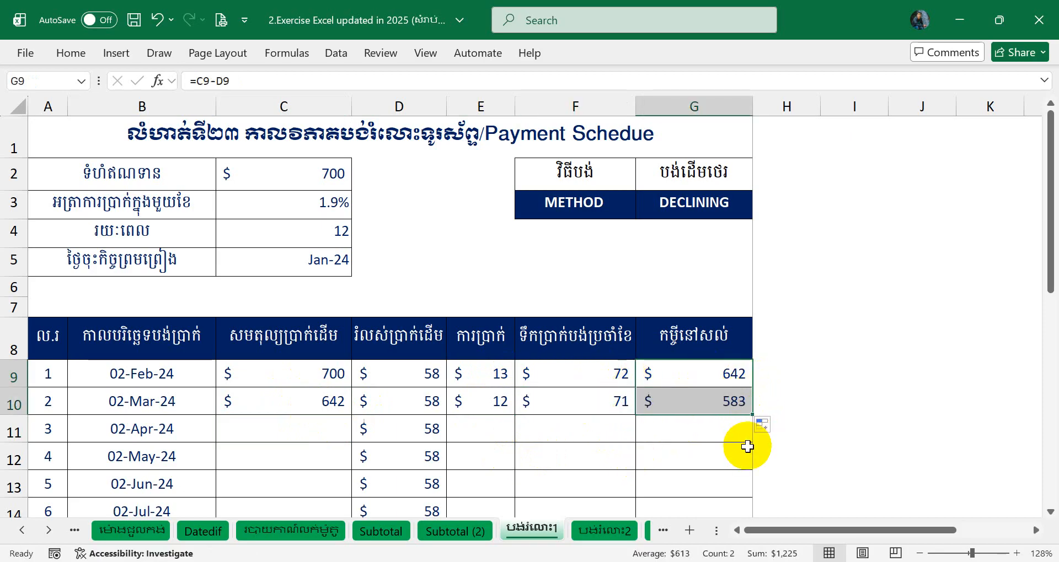
- Copy the opening balance formula in C10 and the interest formula in E10 down to row 11
drag(1050, 247, 1051, 295)
click(323, 324)
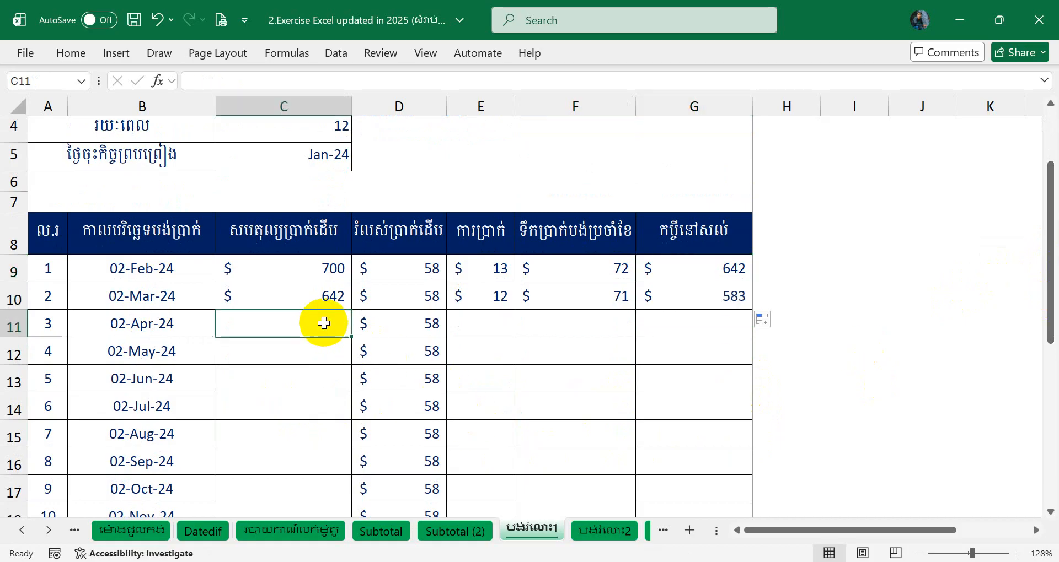
click(323, 292)
drag(351, 310, 346, 353)
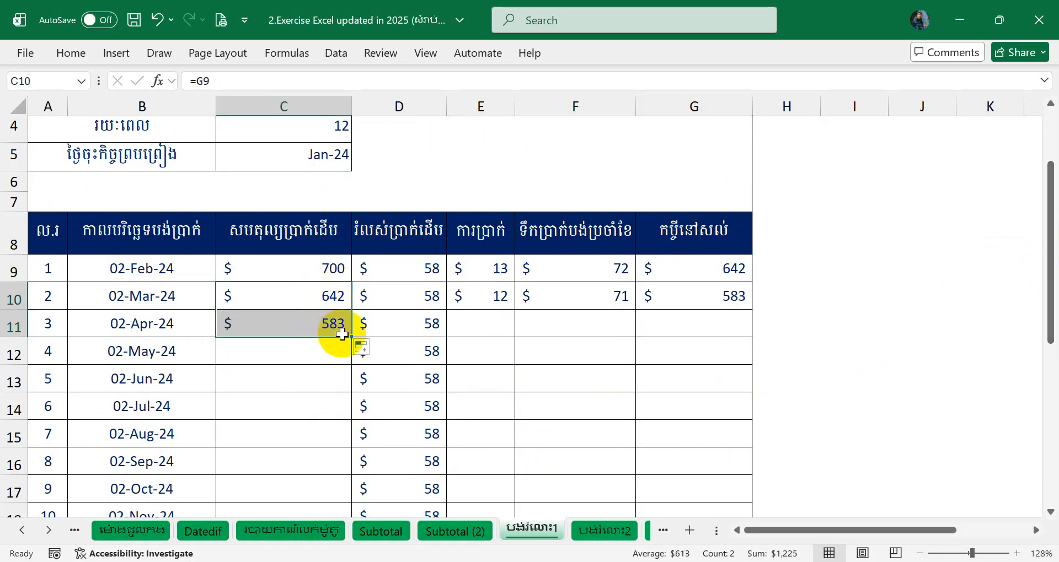
click(505, 298)
drag(514, 309, 516, 329)
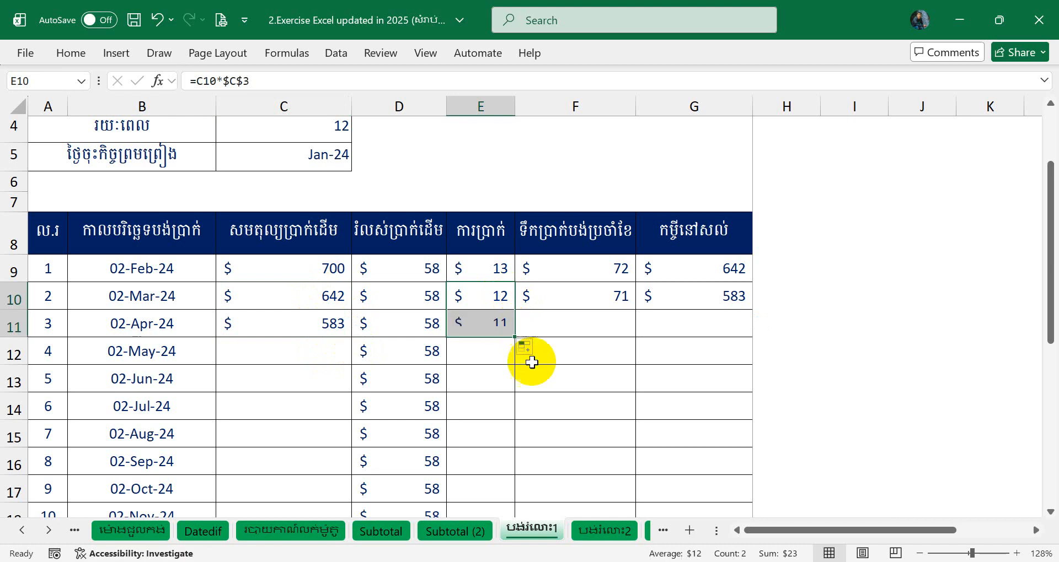
- Copy the payment formula in F10 and the remaining balance formula in G10 down to row 11, leaving G12 empty
click(606, 296)
drag(637, 308, 619, 330)
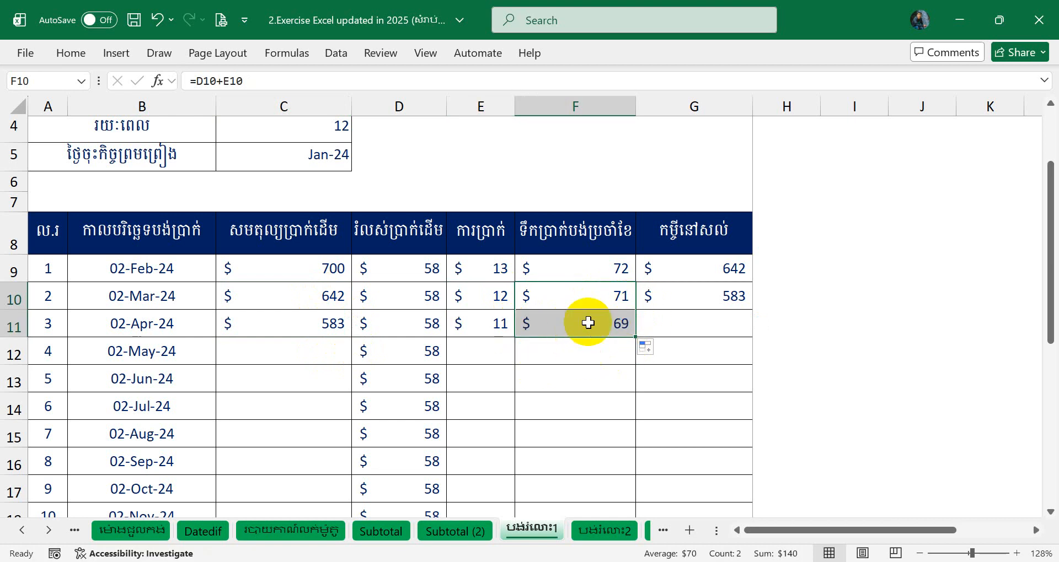
click(684, 303)
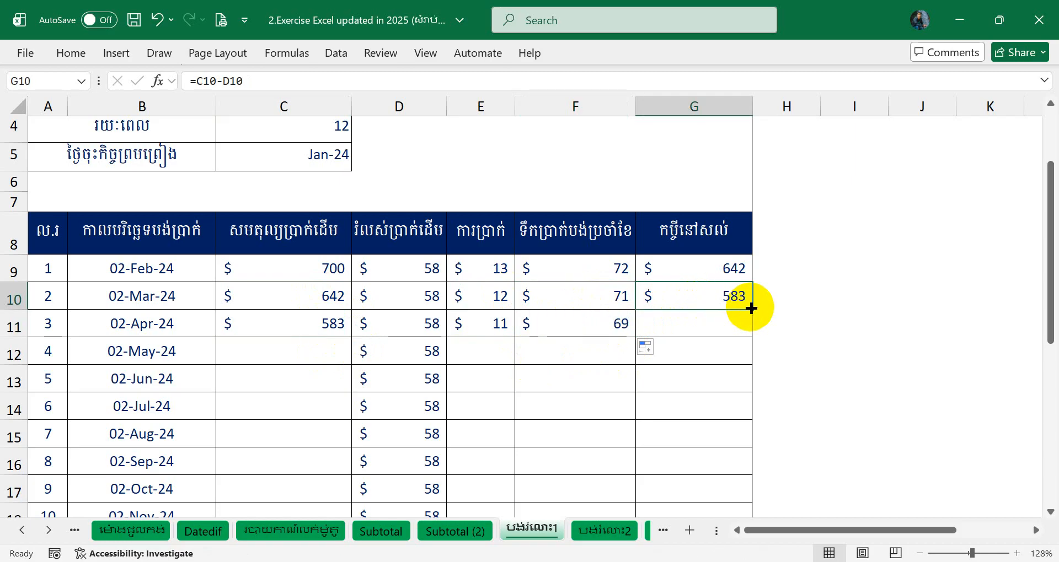
drag(751, 309, 742, 352)
click(713, 326)
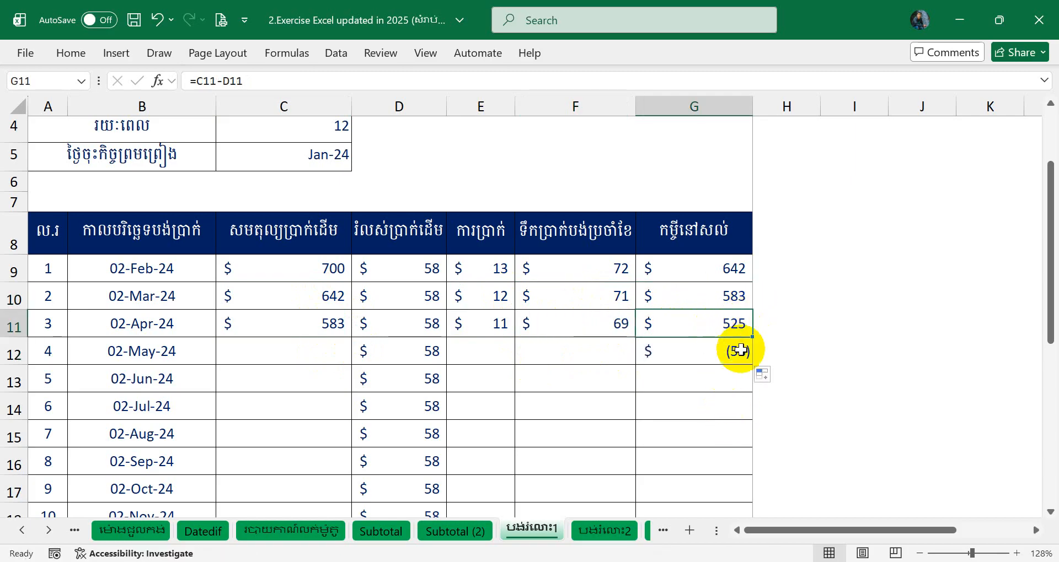
click(739, 362)
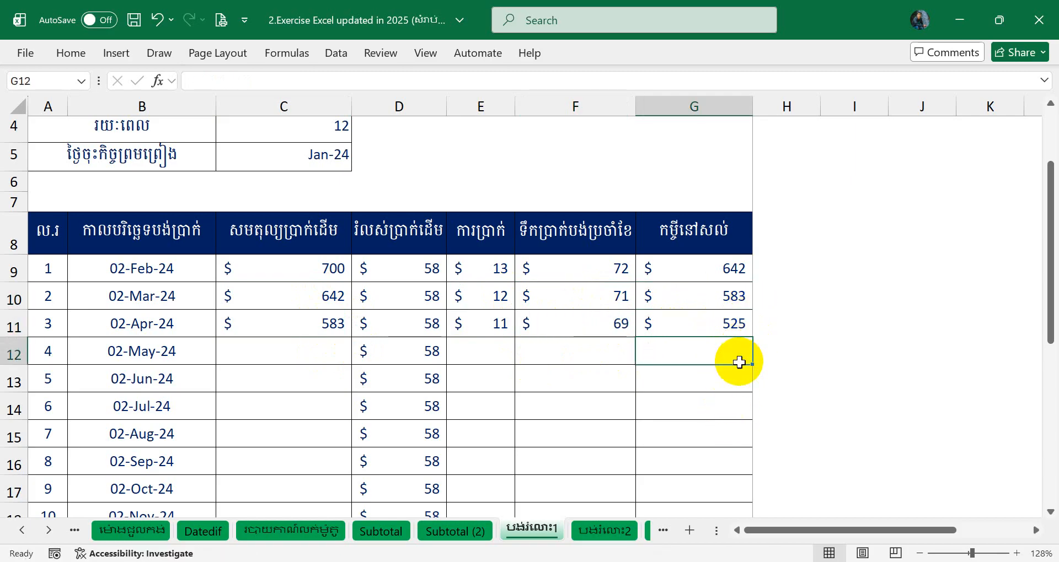
- Copy the opening balance formula in C11 and the interest formula in E11 down through row 20
click(328, 327)
drag(350, 338, 314, 441)
click(499, 189)
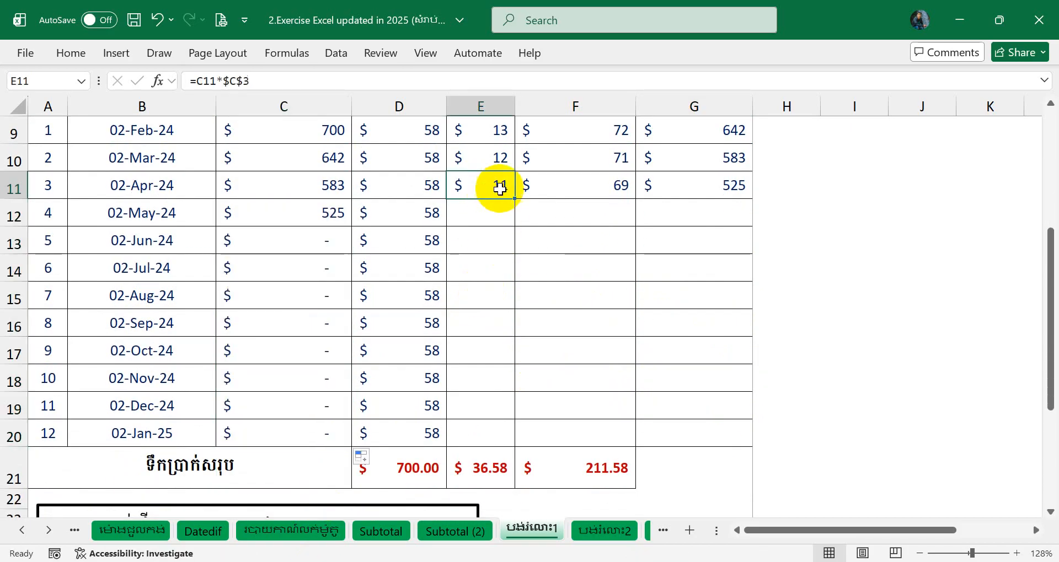
drag(513, 197, 496, 439)
- Copy the payment formula in F11 and the remaining balance formula in G11 down through row 20
click(623, 191)
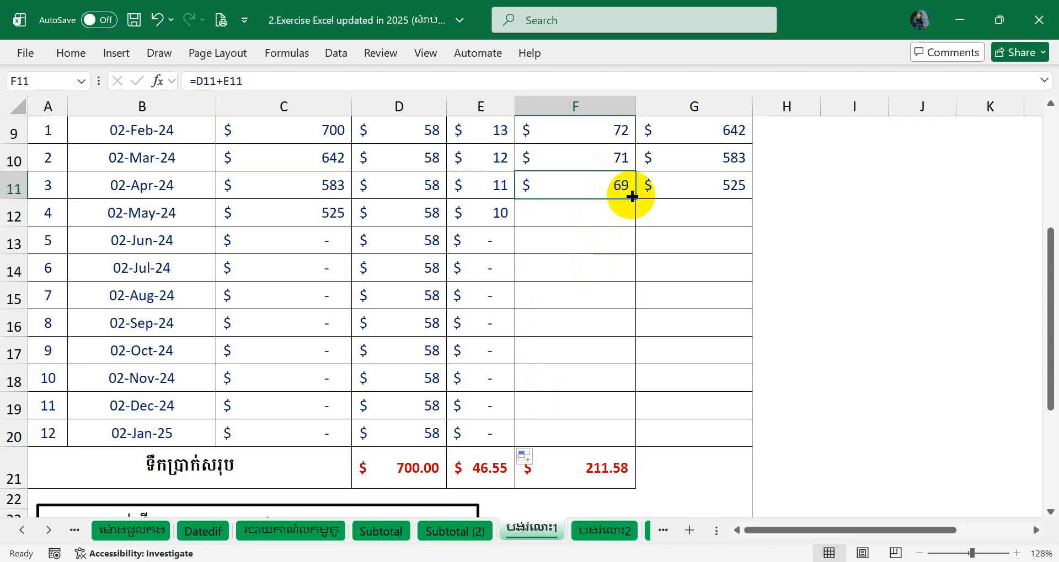
drag(632, 196, 635, 437)
click(739, 187)
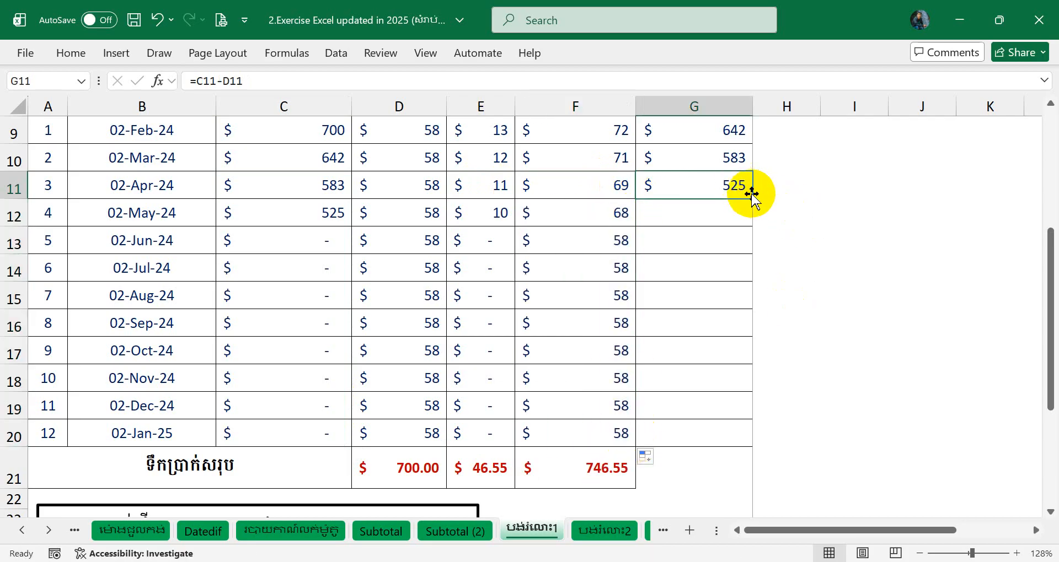
drag(751, 194, 737, 443)
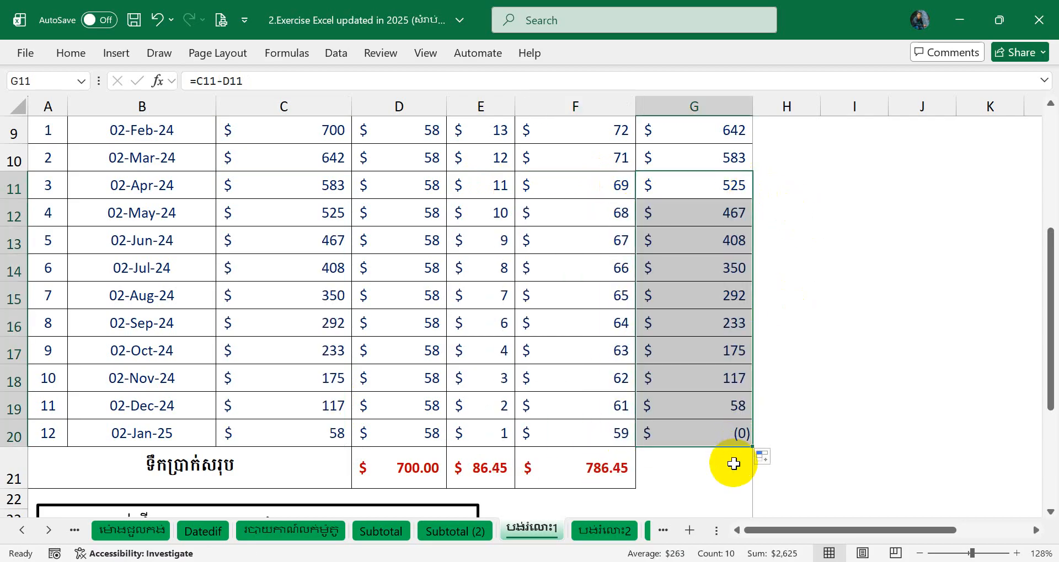
- Highlight the final remaining balance cell G20 with a light orange fill
click(733, 439)
click(72, 54)
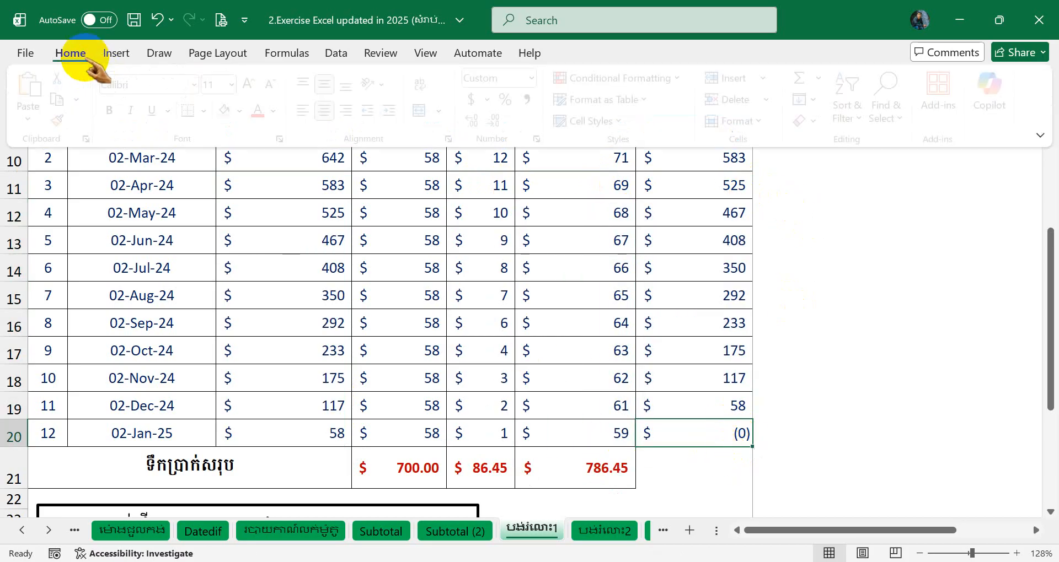
click(226, 110)
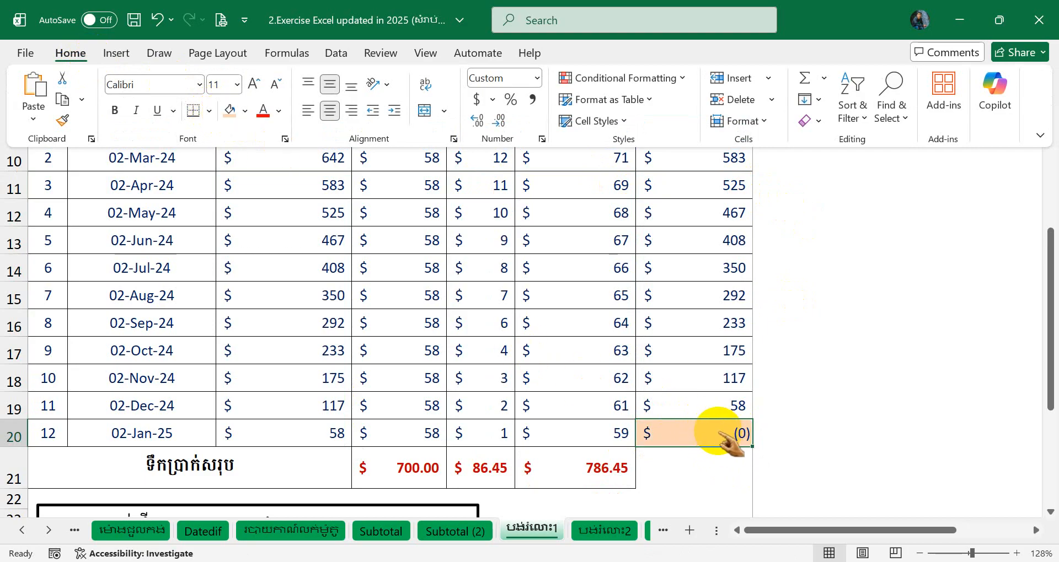
- Check the total formulas for principal, interest and monthly payments in D21, E21 and F21
click(414, 471)
click(401, 466)
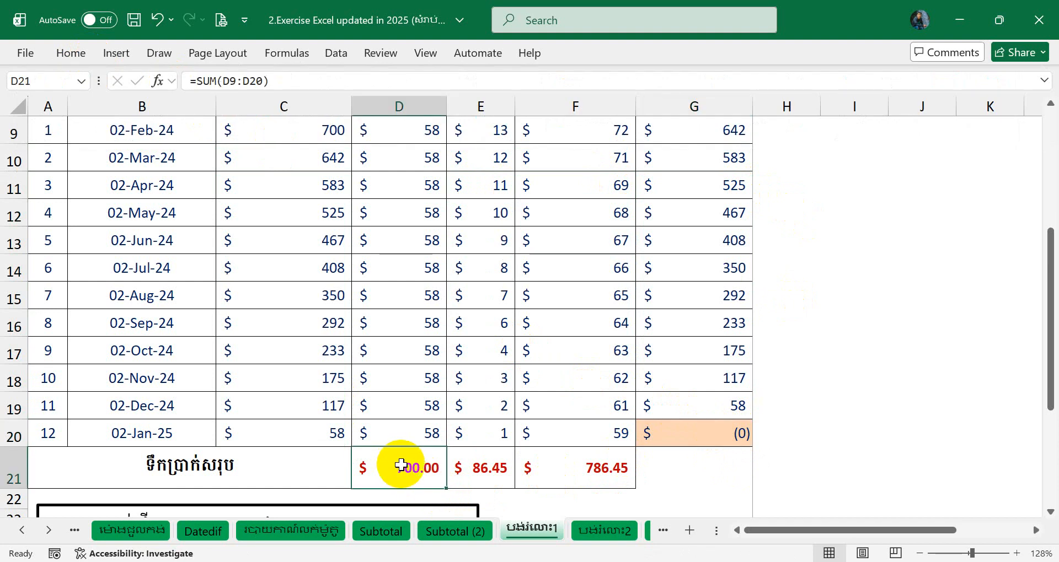
click(488, 480)
click(610, 469)
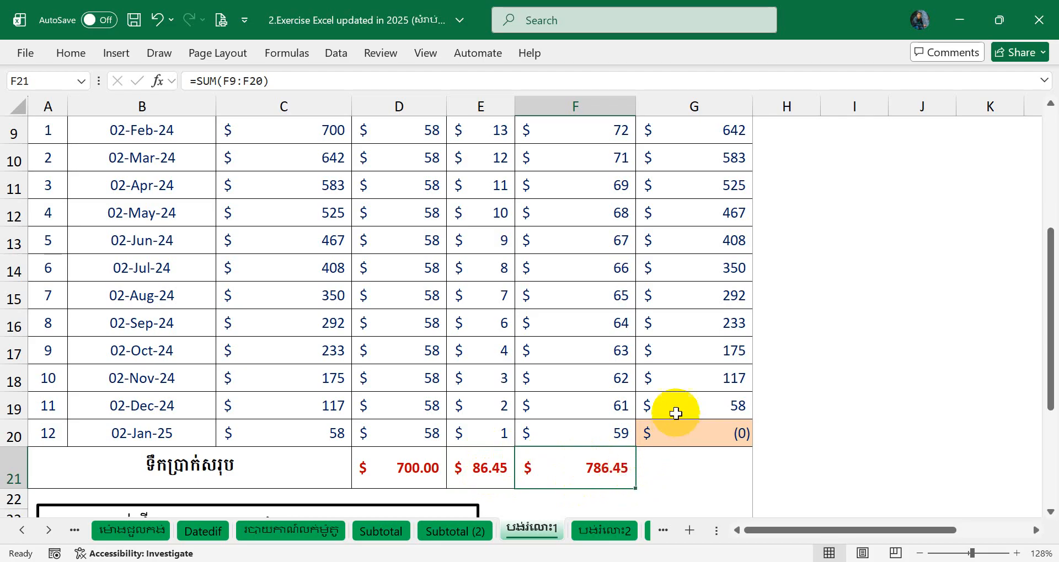
scroll(637, 387, up, 3)
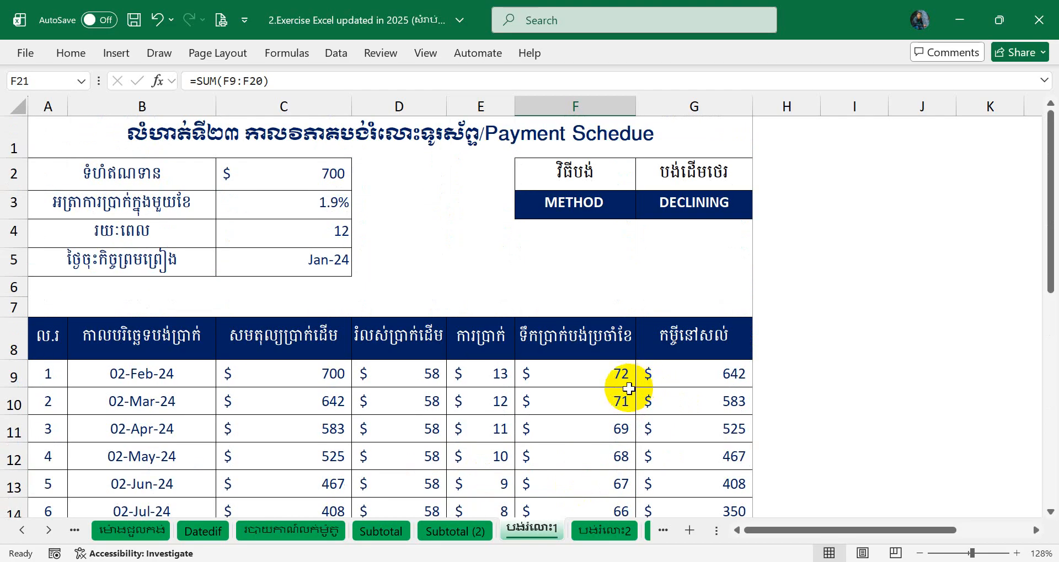